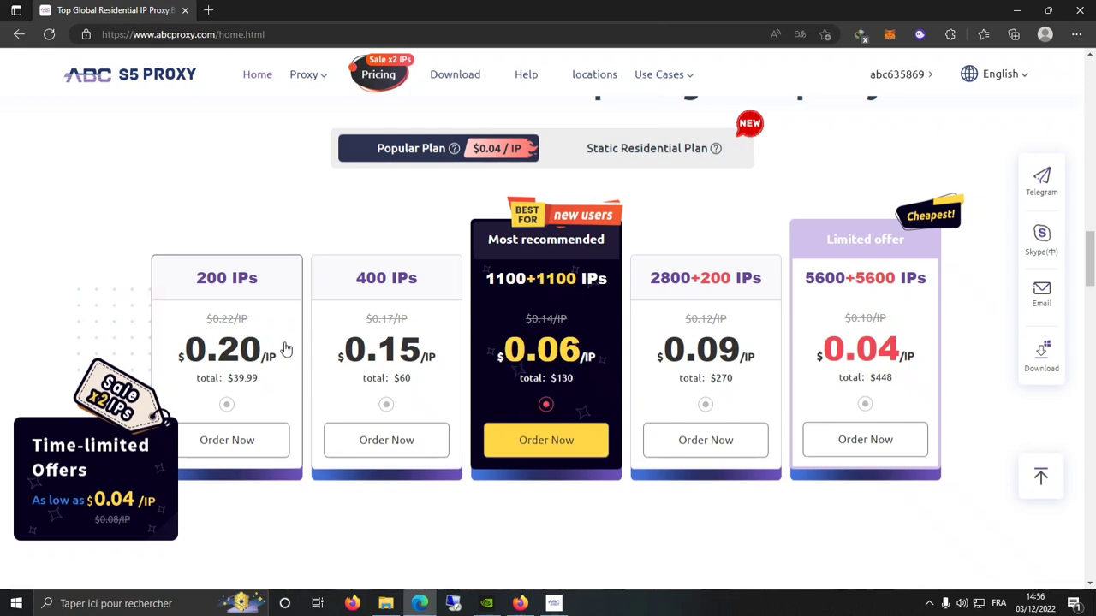
Examine the IP plan prices, the ABC S5 Proxy versus 9XX S5 comparison table and the customer reviews on the home page.
scroll(283, 350, down, 1)
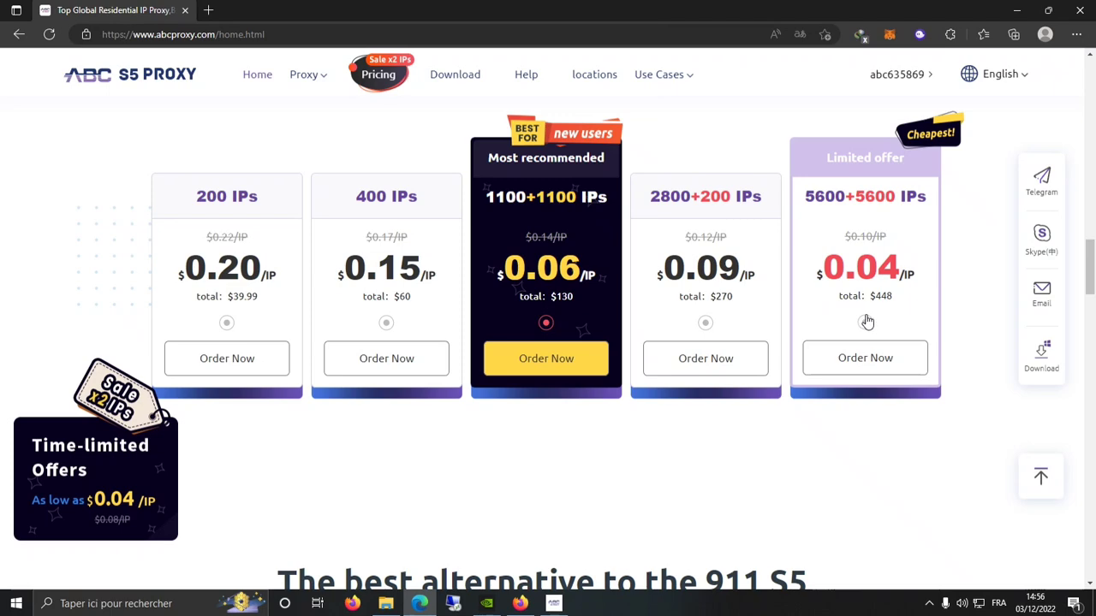
scroll(663, 385, down, 5)
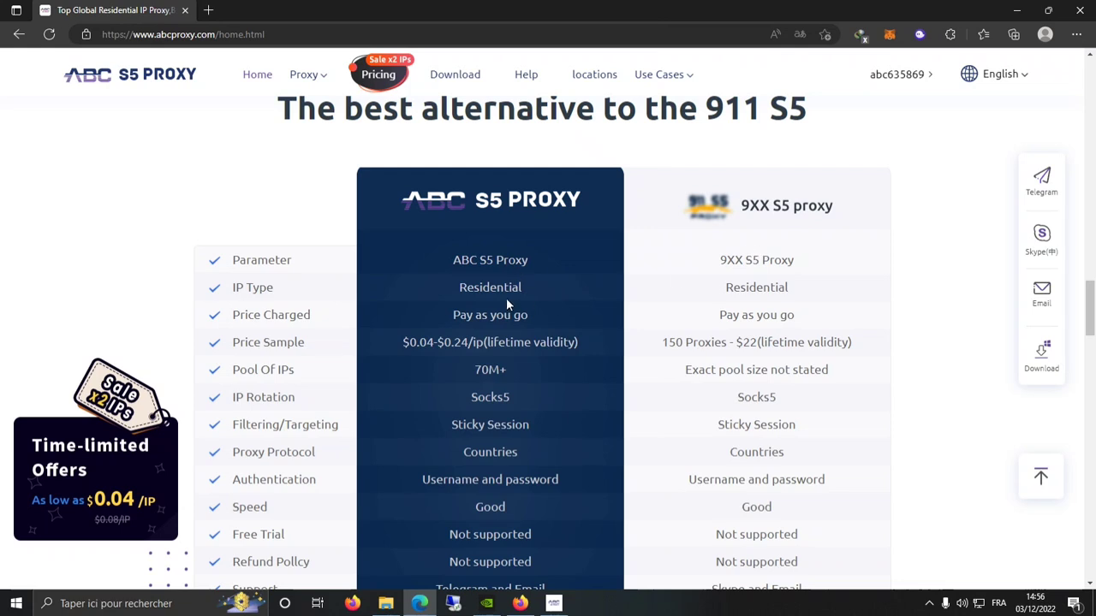
scroll(499, 310, down, 1)
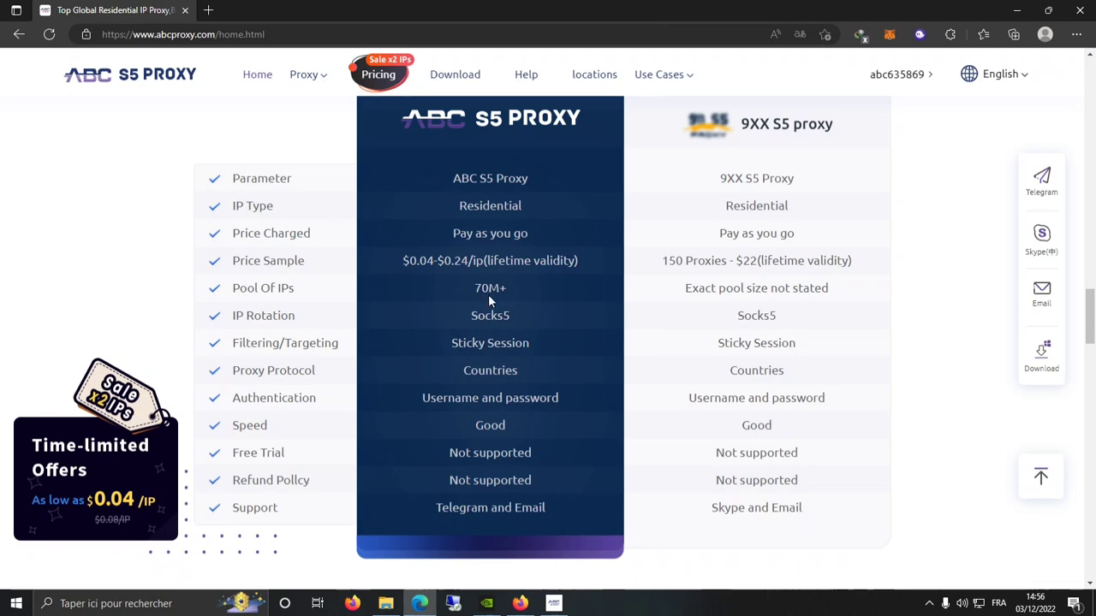
scroll(488, 295, down, 1)
scroll(490, 294, down, 1)
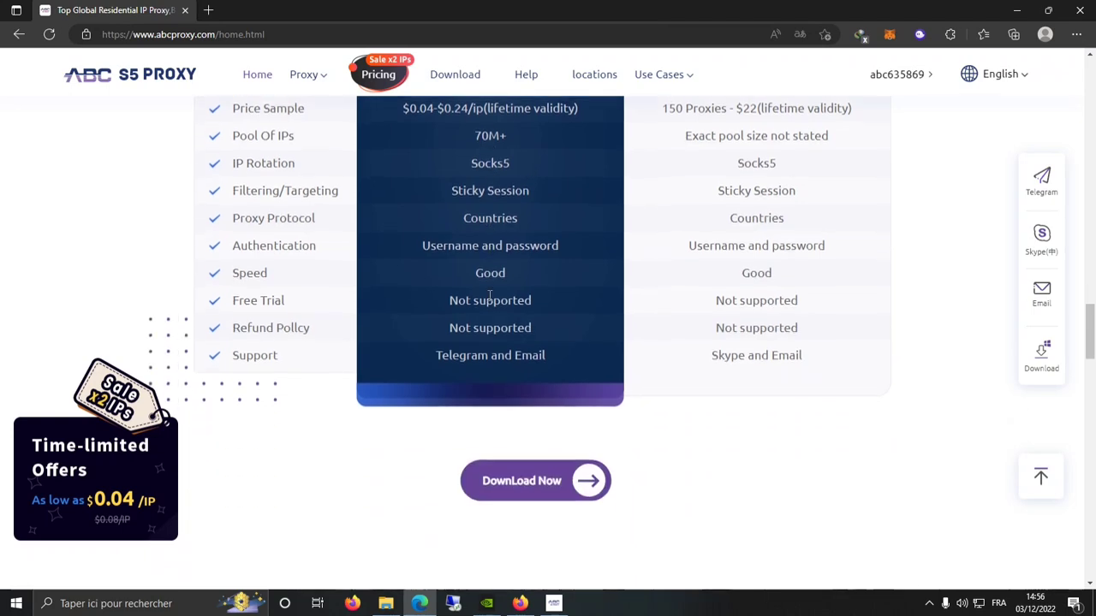
scroll(432, 329, down, 4)
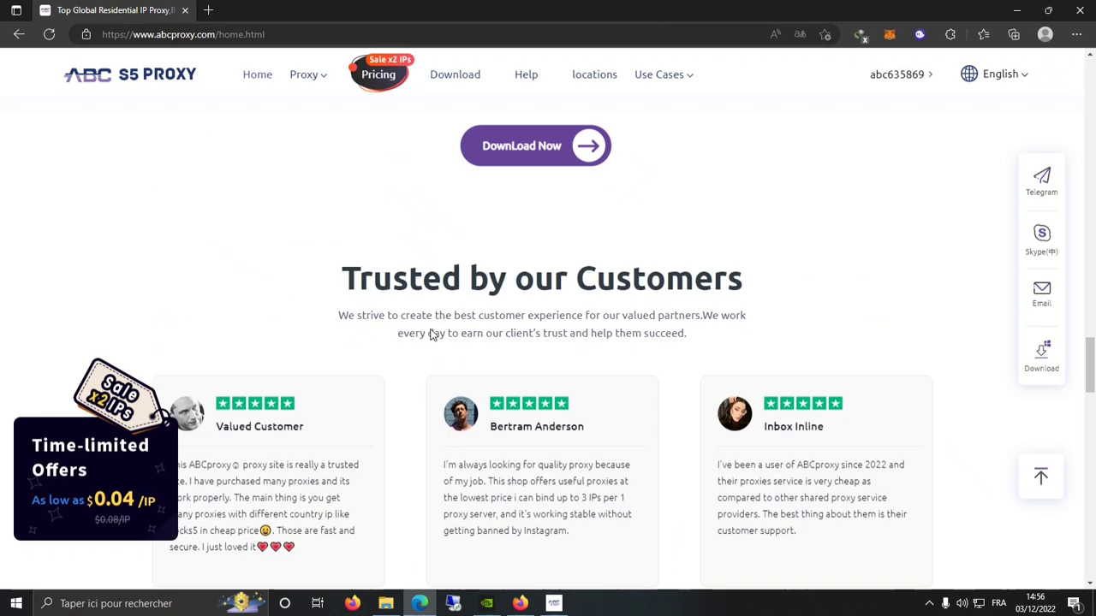
scroll(348, 297, down, 1)
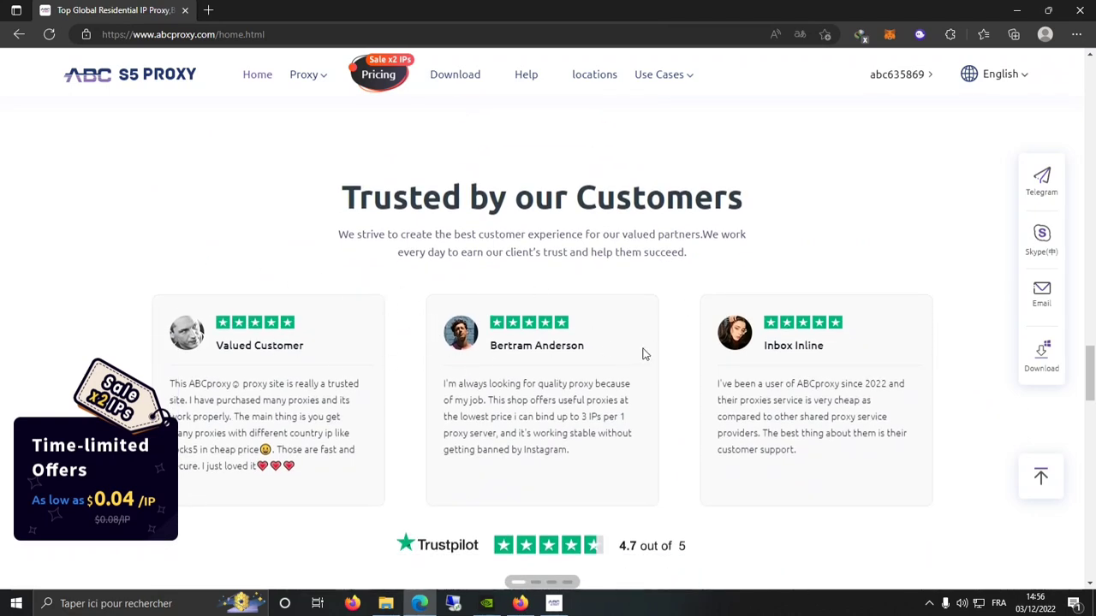
Sign out of the ABCProxy account and open the sign-up form from the login page.
scroll(641, 355, up, 5)
mouse_move(910, 83)
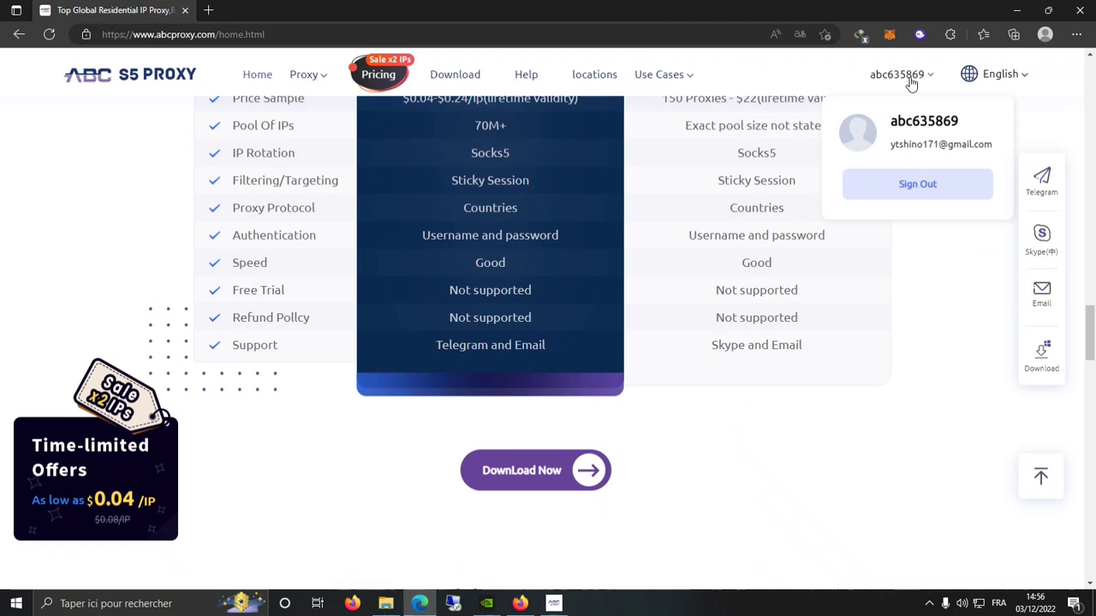
click(914, 194)
click(843, 74)
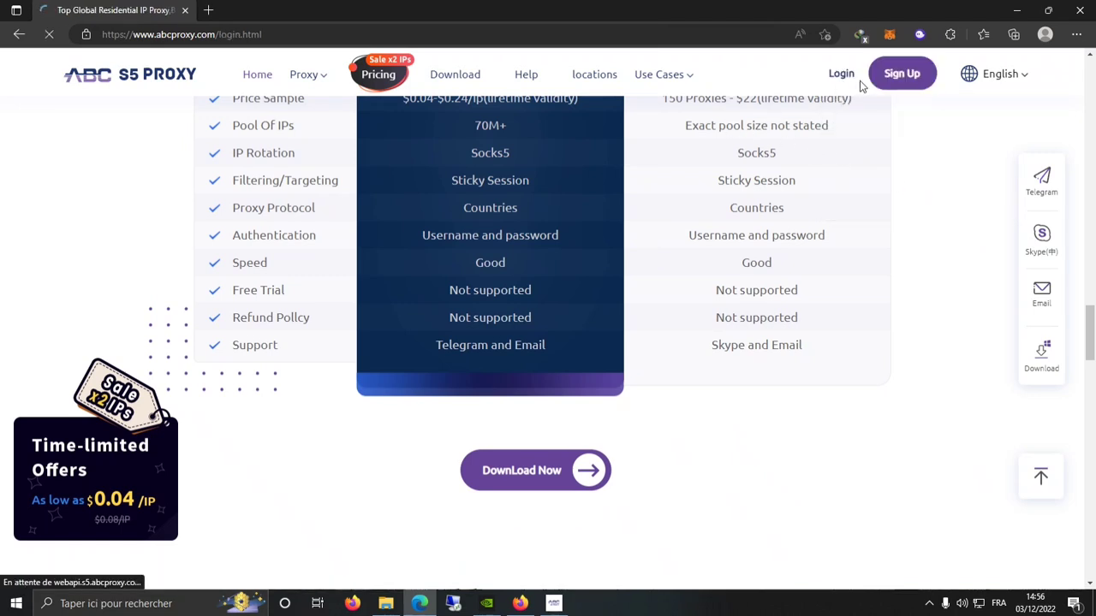
scroll(585, 283, down, 1)
click(594, 396)
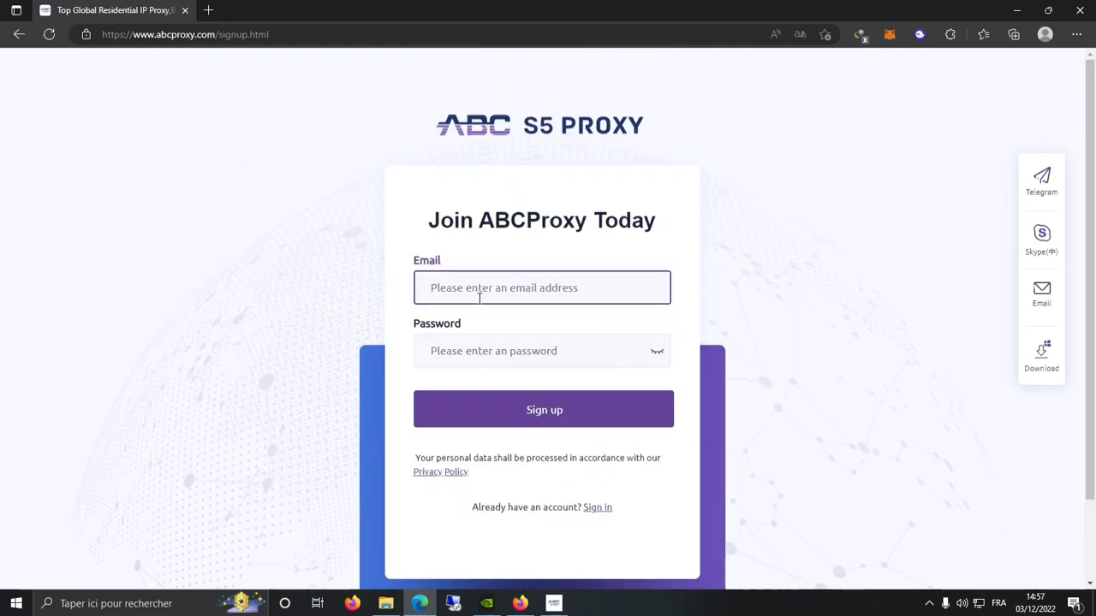
Return to the sign-in form and fill in the account's saved e-mail address.
click(599, 511)
click(502, 290)
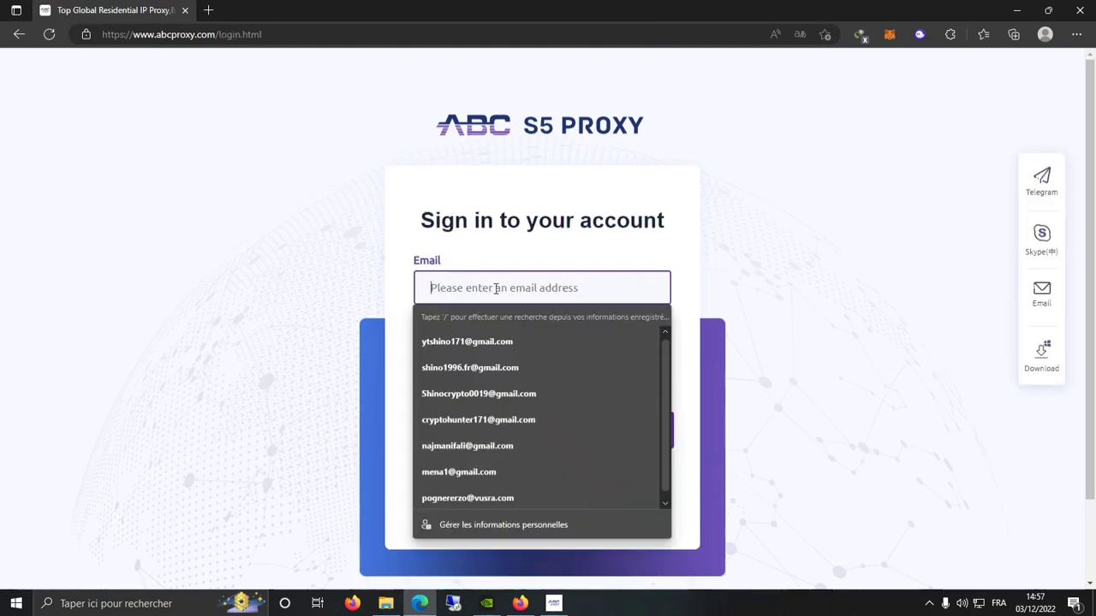
click(493, 346)
Try to sign in with the account password.
click(448, 358)
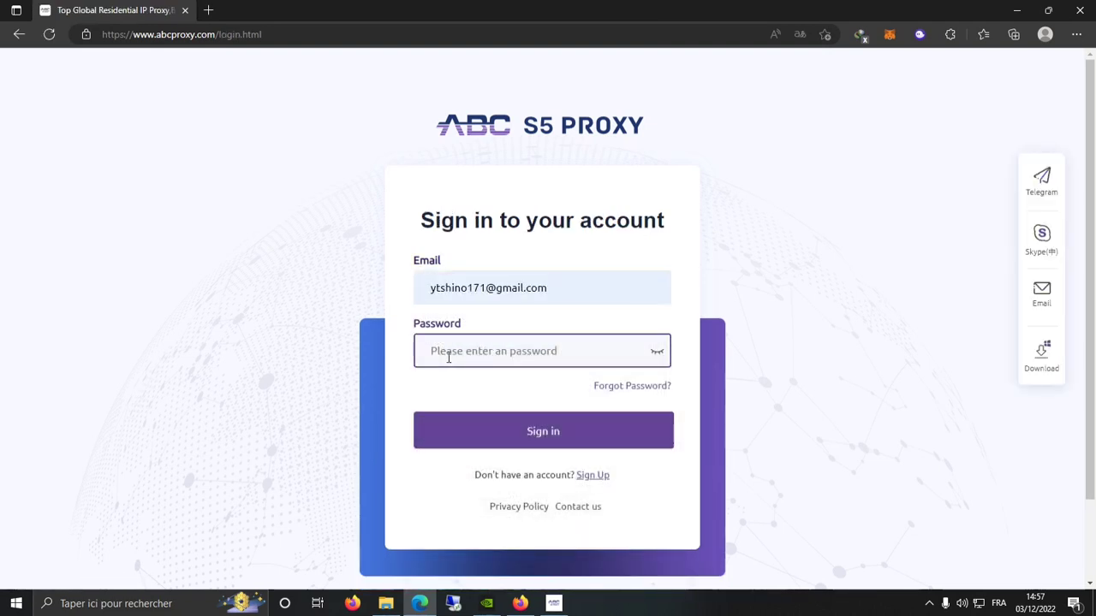
text(•)
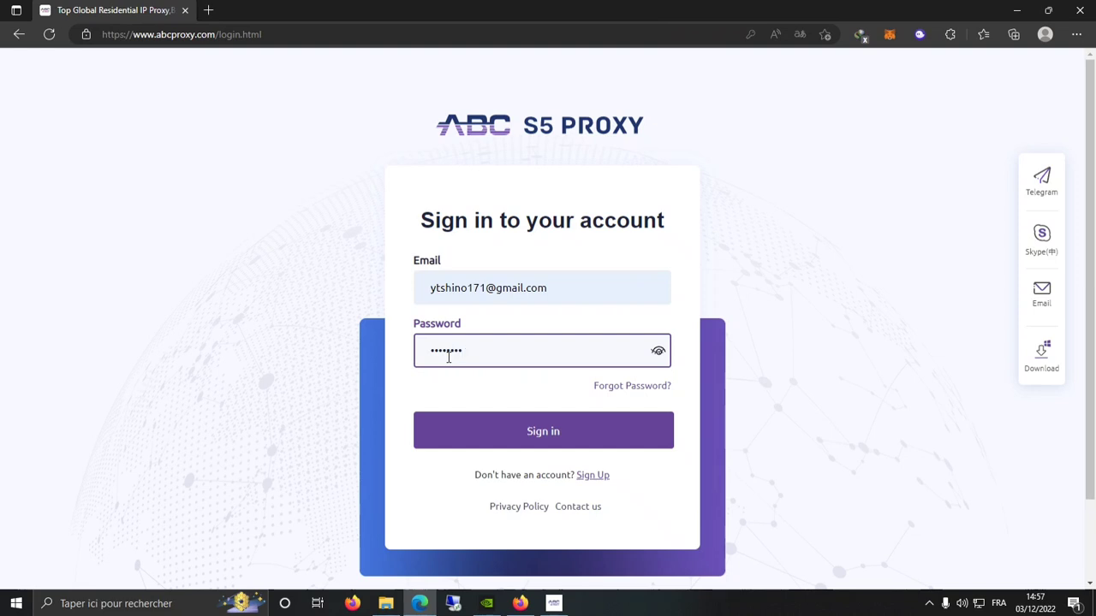
click(543, 433)
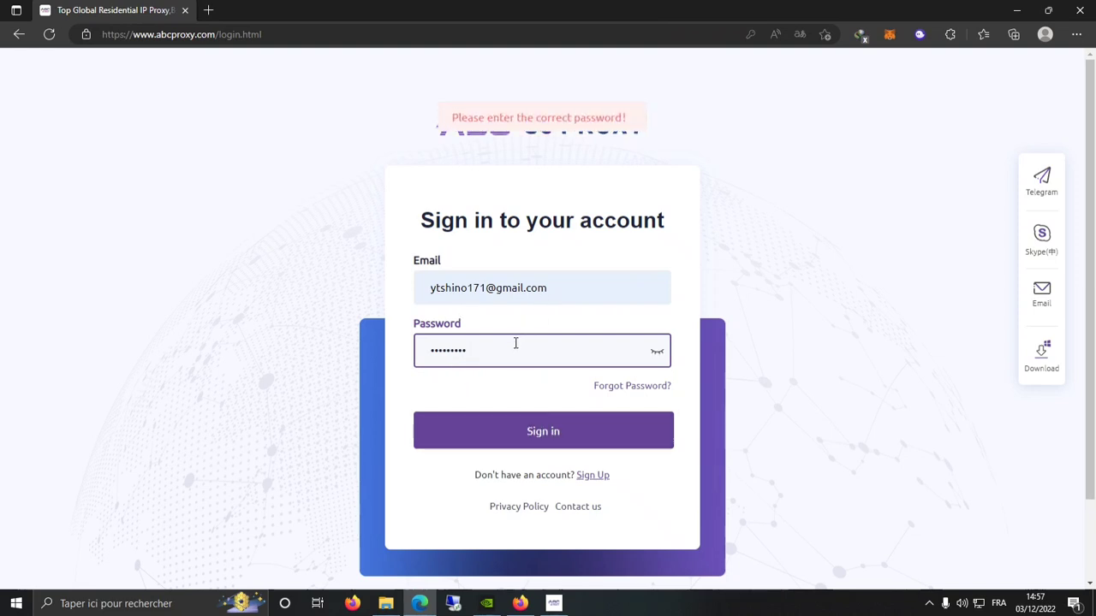
Clear the password field, re-enter the account password and sign in.
key(BackSpace)
key(BackSpace)
key(BackSpace)
key(BackSpace)
key(BackSpace)
key(BackSpace)
key(BackSpace)
key(BackSpace)
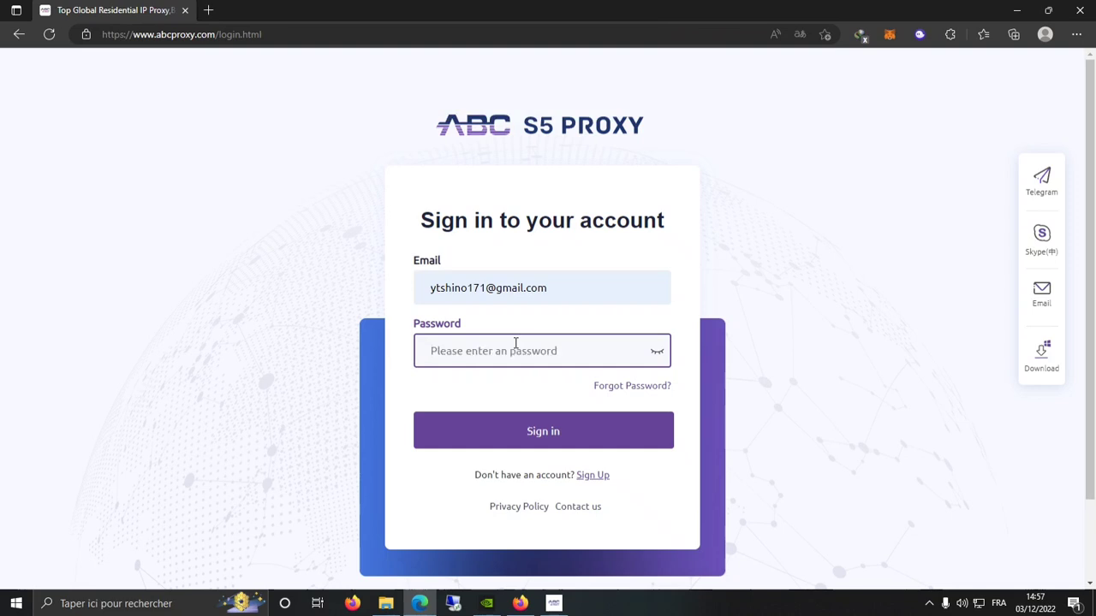
text(a)
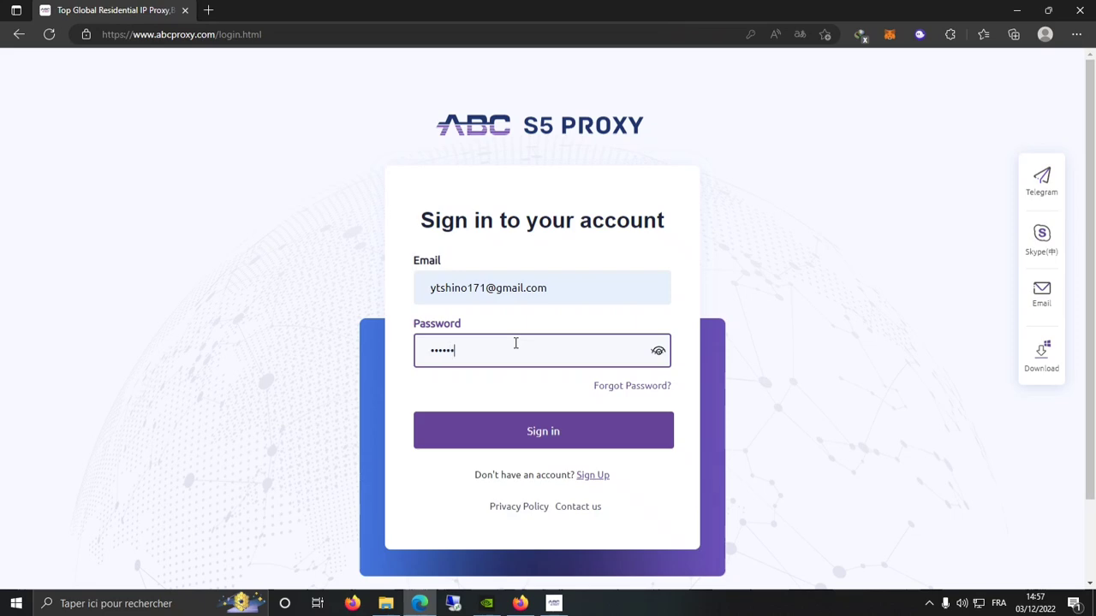
click(532, 427)
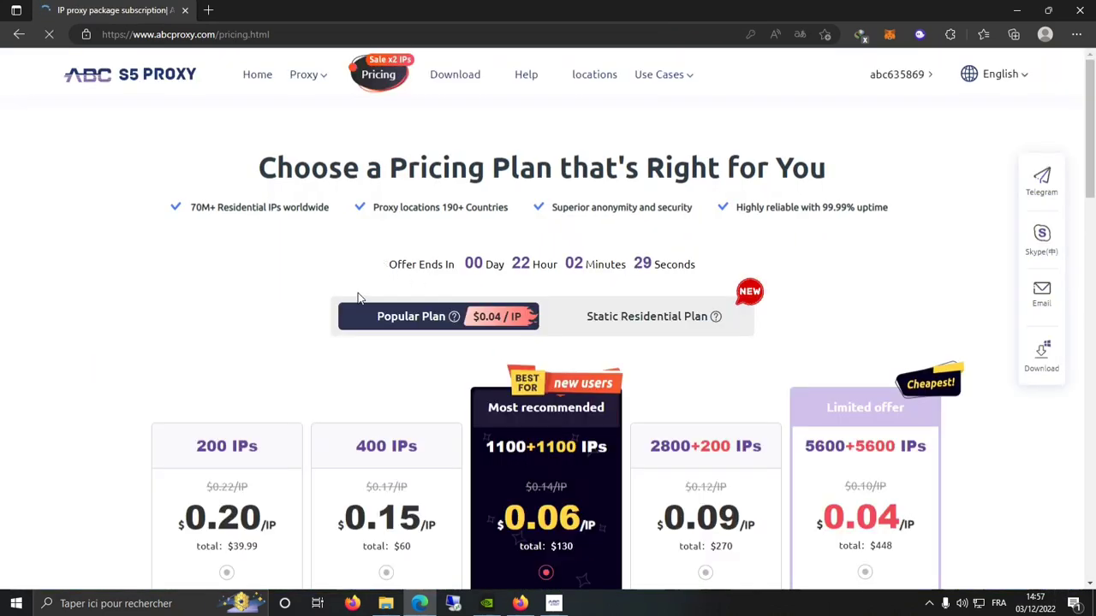
Examine the pricing plans, the proxy types on offer, the payment methods and the order summary.
scroll(477, 317, down, 2)
scroll(480, 247, up, 1)
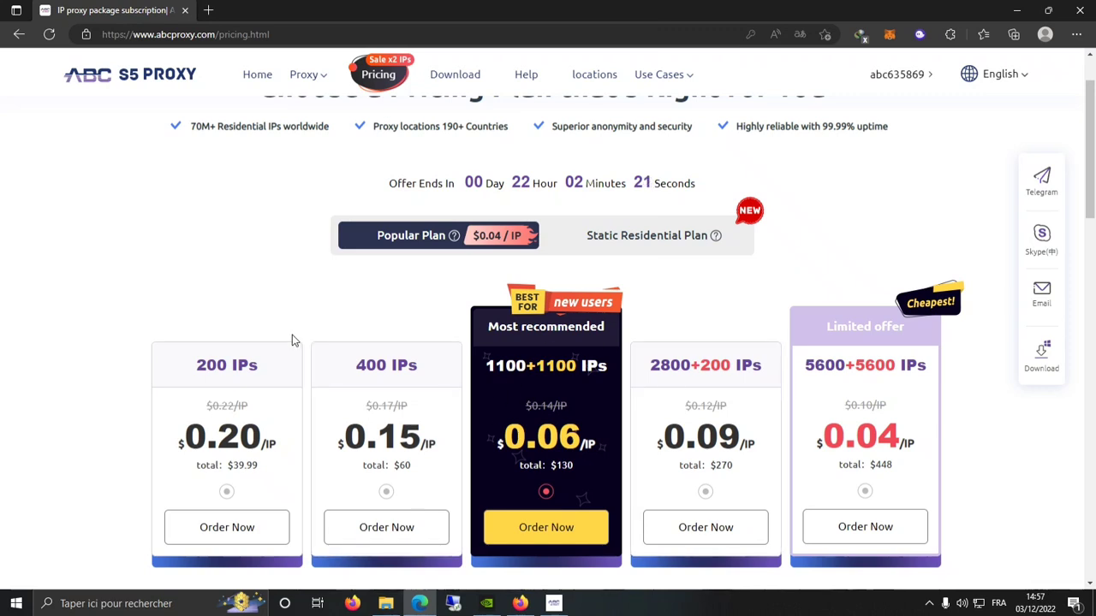
mouse_move(306, 77)
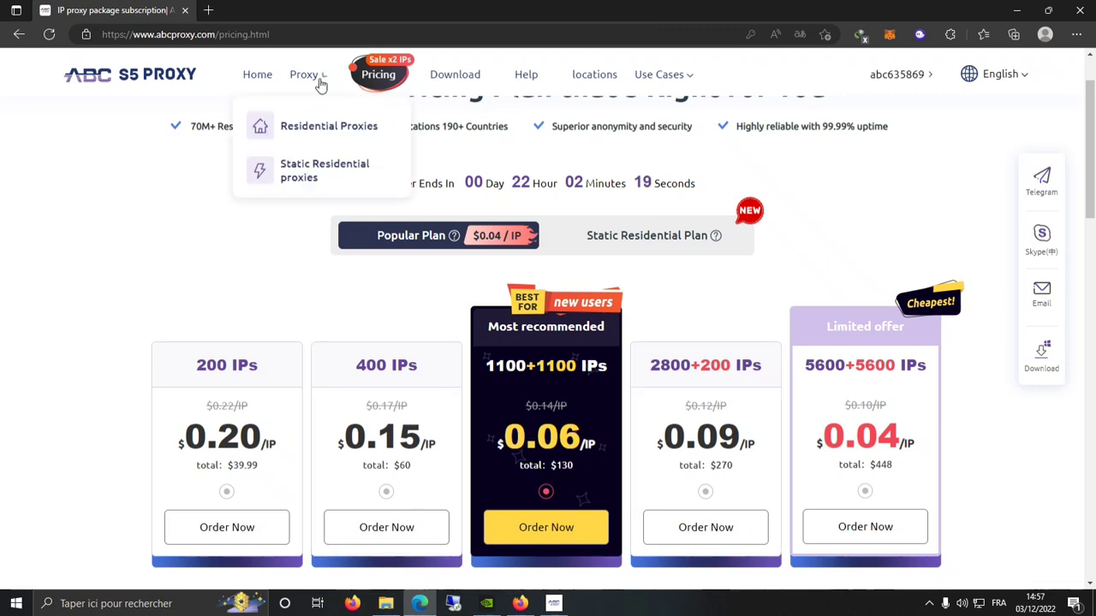
scroll(562, 526, down, 5)
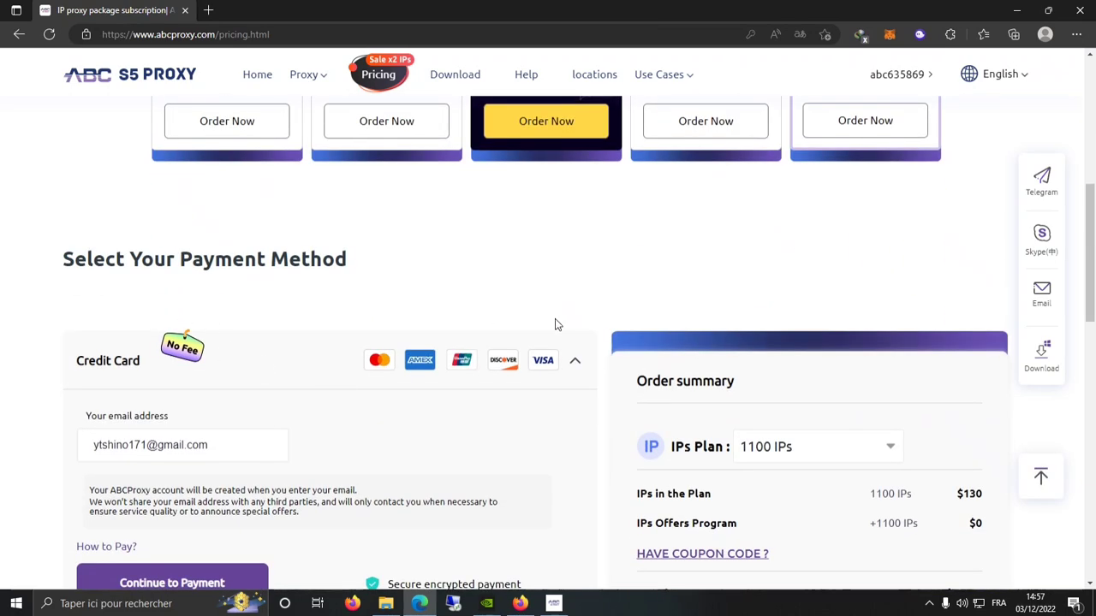
scroll(566, 363, down, 2)
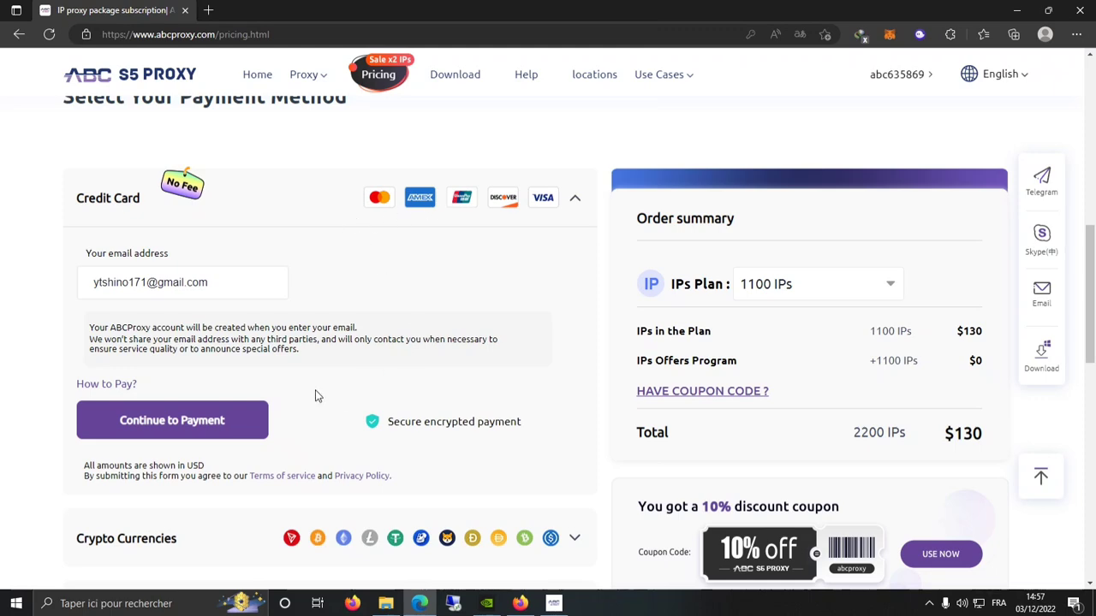
scroll(291, 428, down, 1)
scroll(397, 450, down, 3)
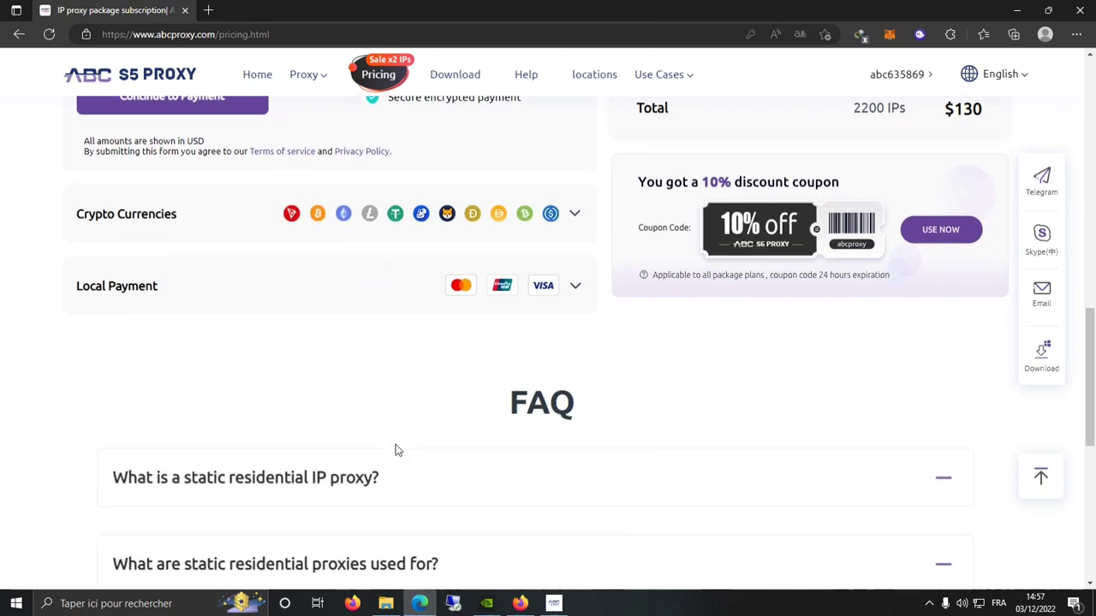
Open the credit card checkout for the 1100 IPs plan to view it and close it without paying.
scroll(373, 428, up, 2)
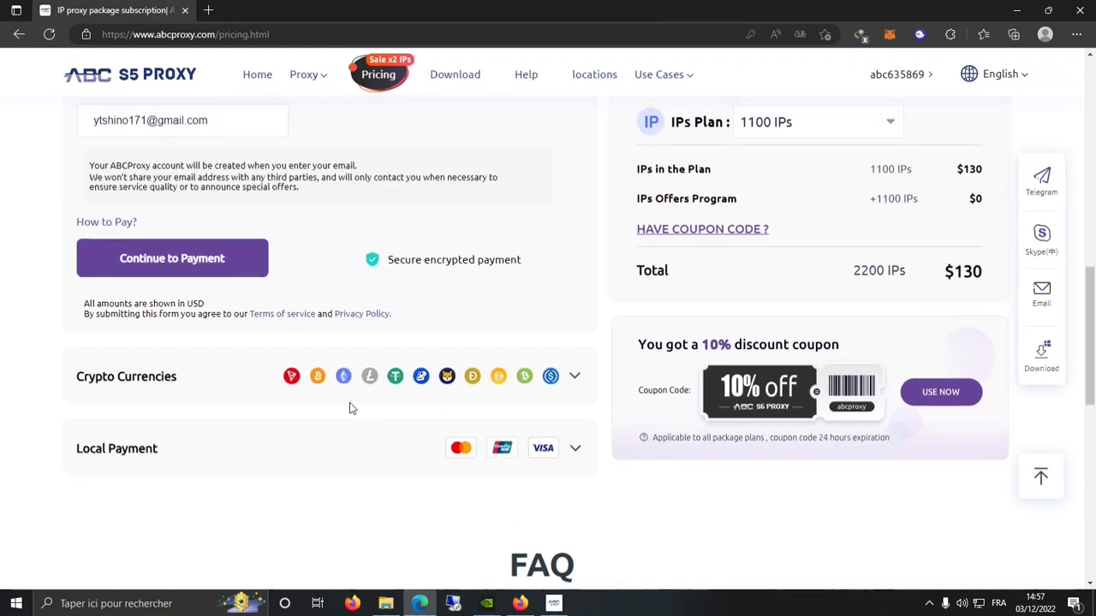
click(207, 267)
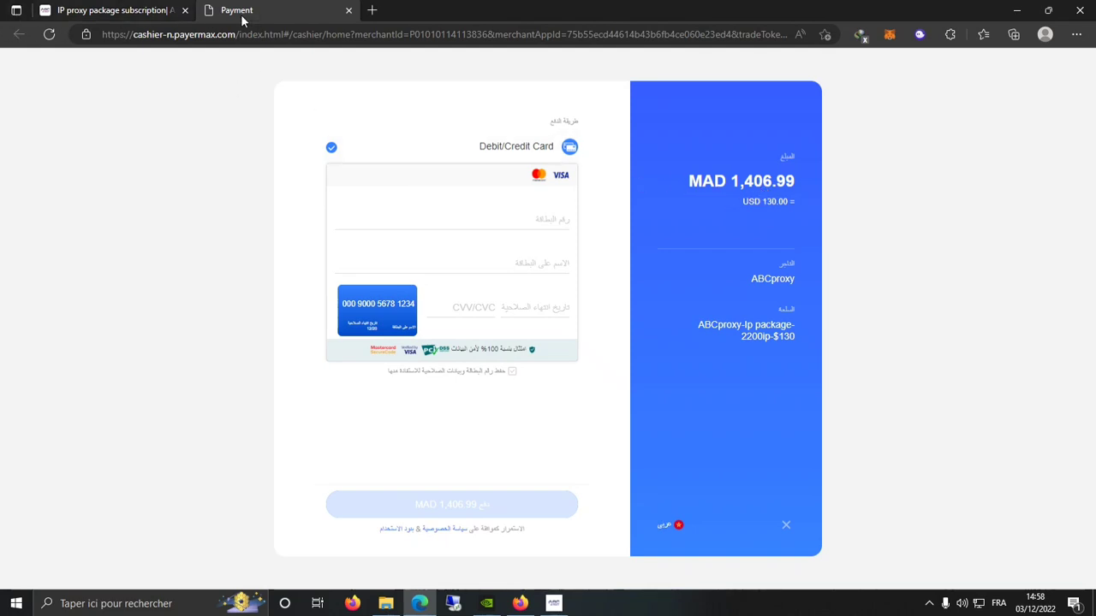
click(348, 10)
Select the 200 IPs plan on the pricing page.
scroll(371, 303, up, 3)
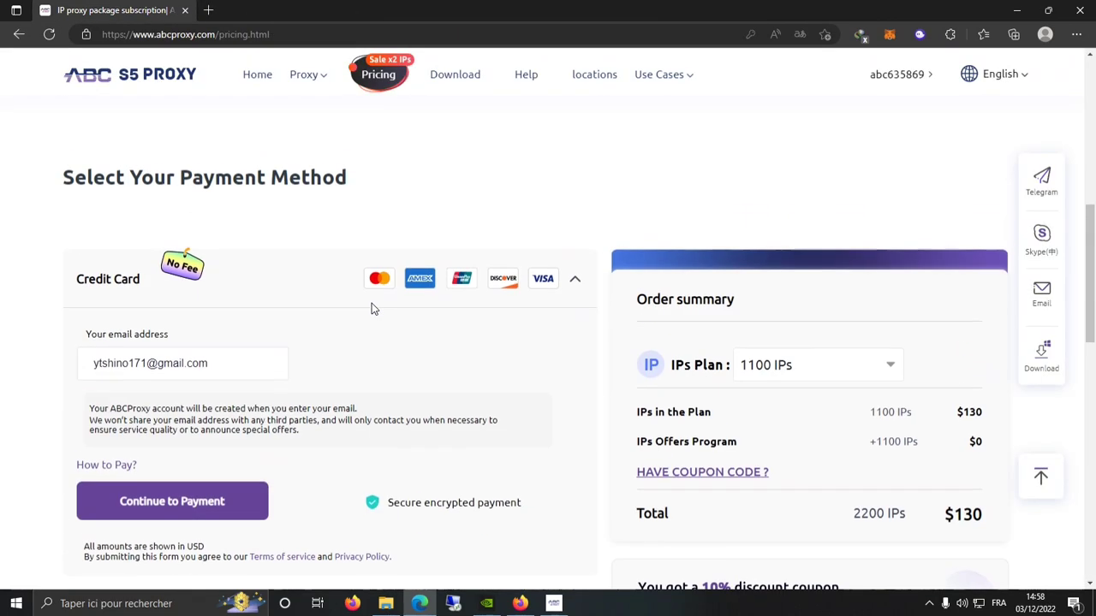
scroll(372, 303, up, 3)
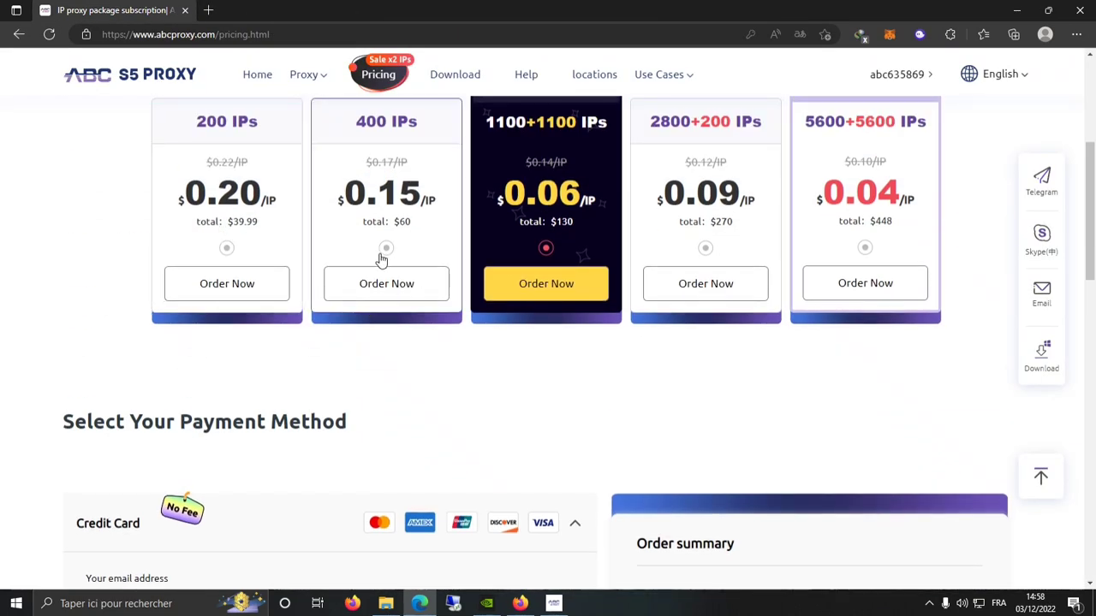
click(354, 260)
click(228, 250)
Choose Crypto Currencies as the payment method for the 200 IPs plan, with Tether as the coin.
scroll(335, 336, down, 4)
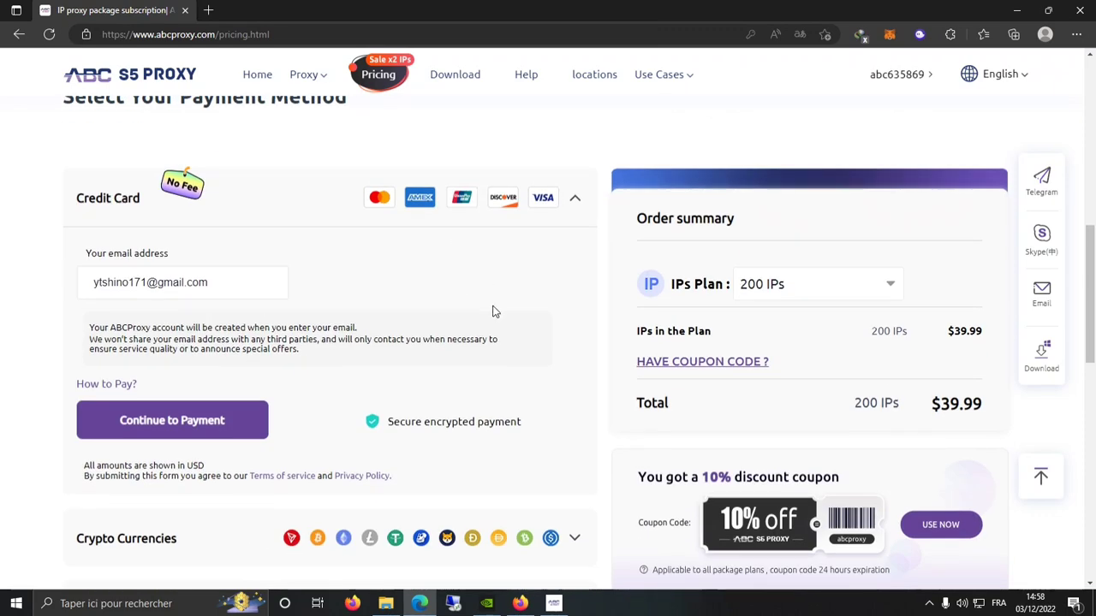
scroll(494, 309, down, 3)
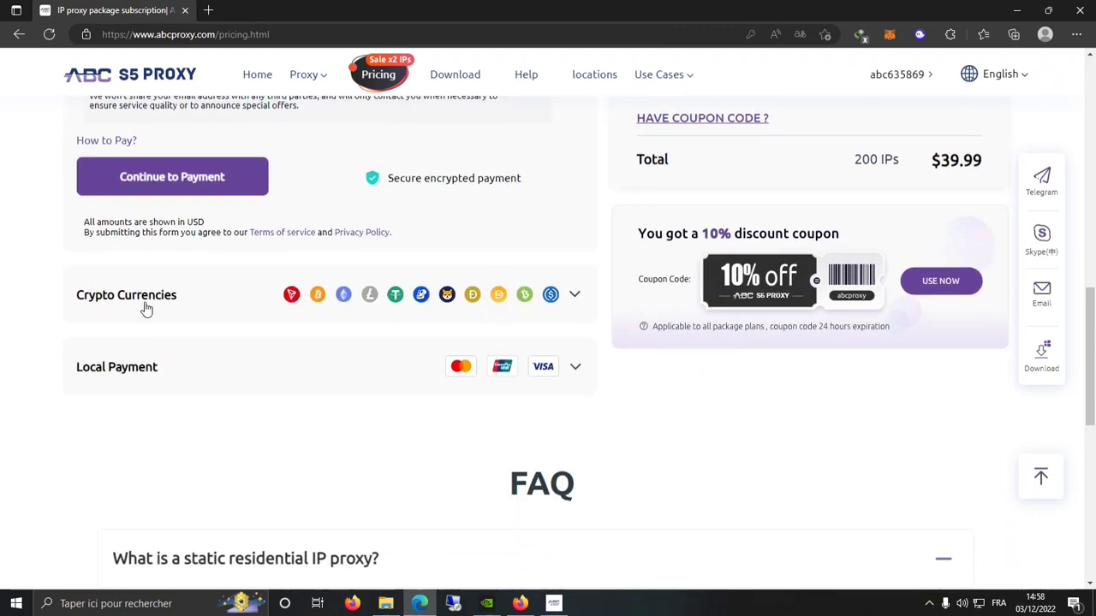
click(385, 296)
scroll(382, 308, down, 1)
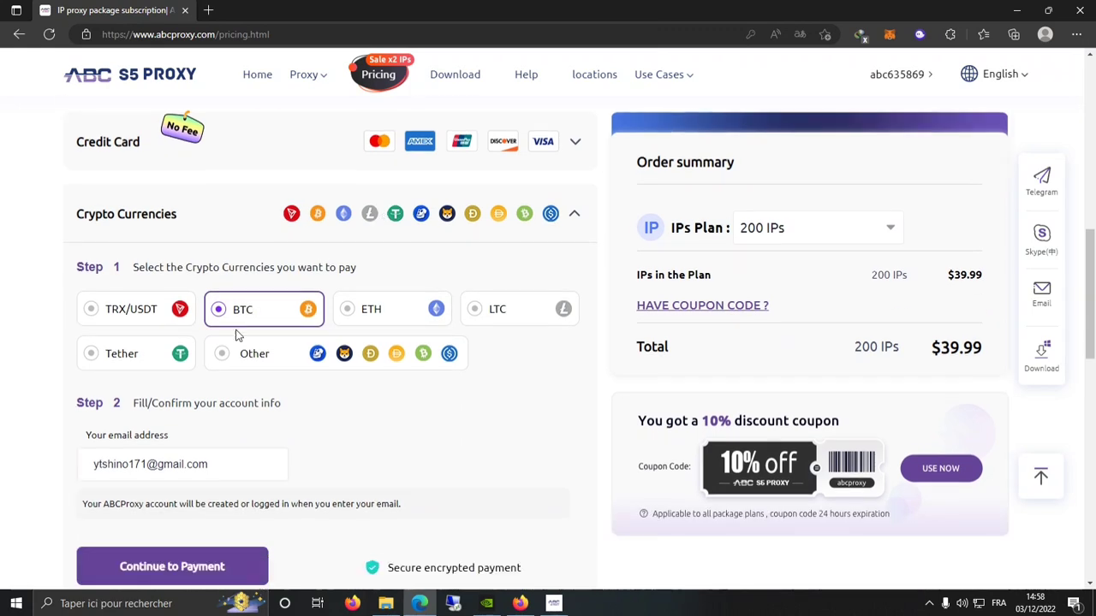
scroll(220, 379, down, 1)
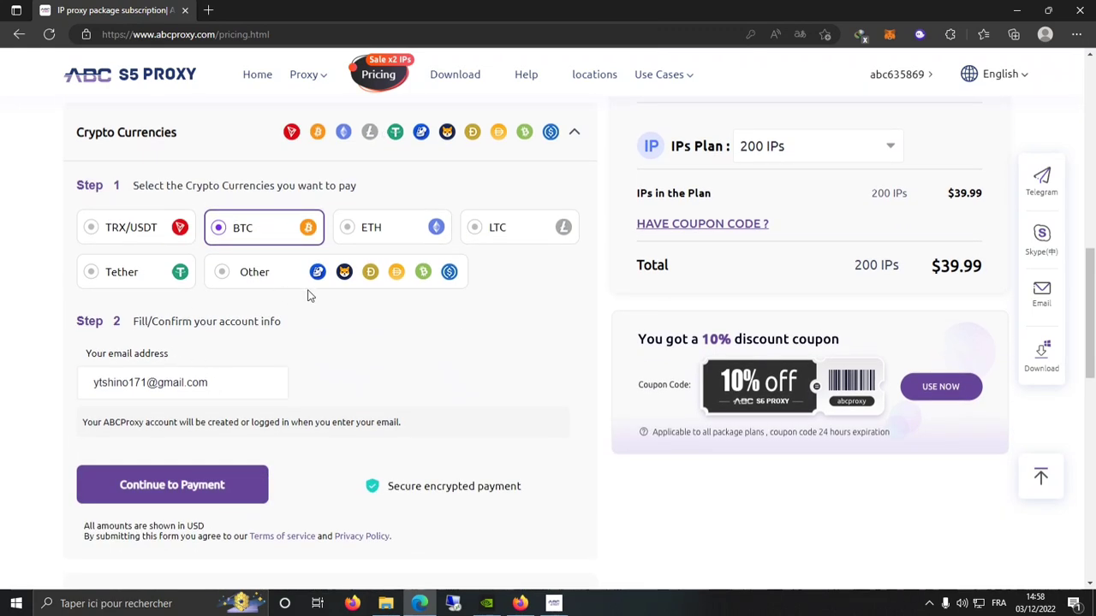
click(168, 282)
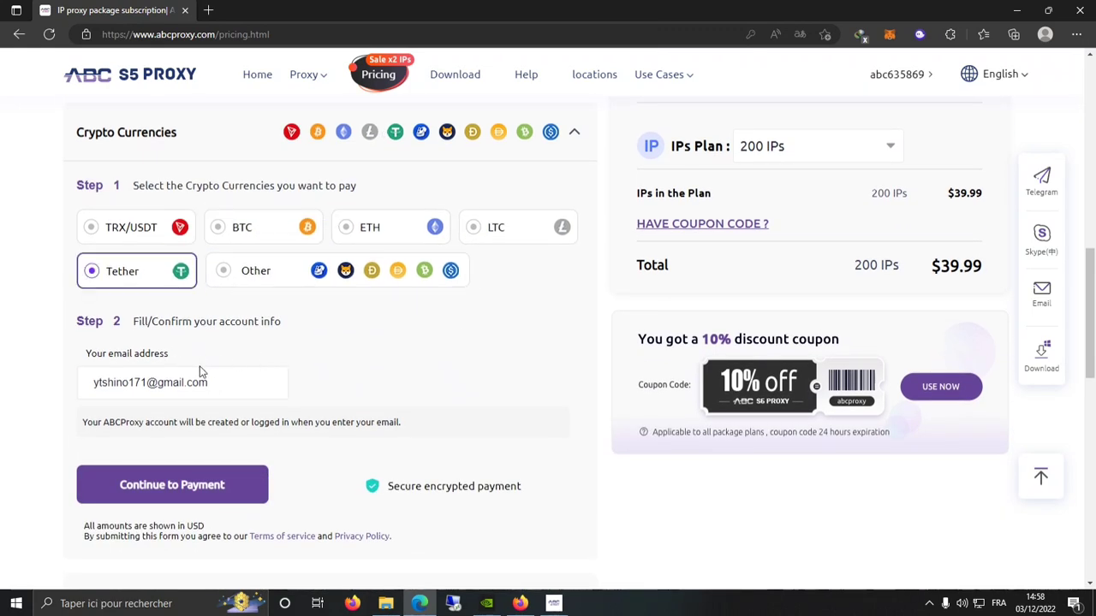
Open the account dashboard and view its billing page with the IP balance and transactions.
scroll(425, 430, up, 3)
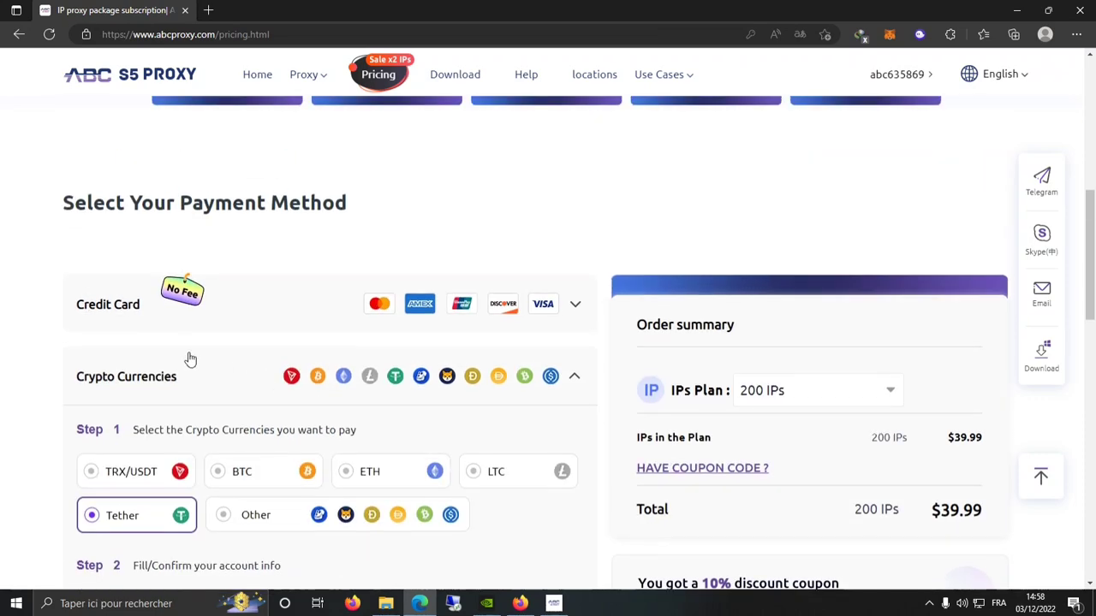
scroll(438, 404, up, 1)
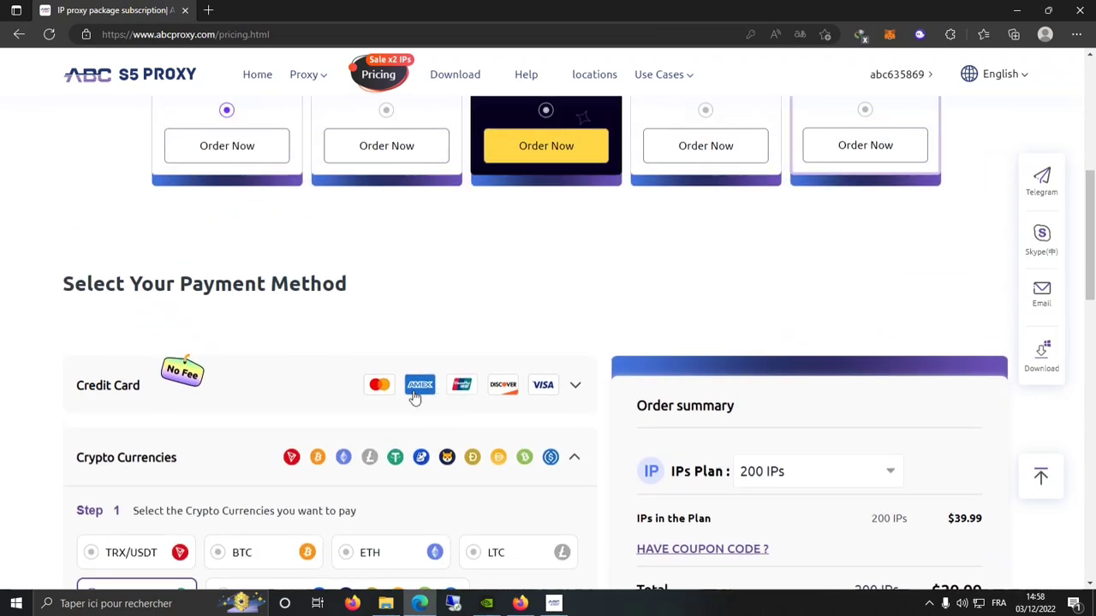
mouse_move(927, 78)
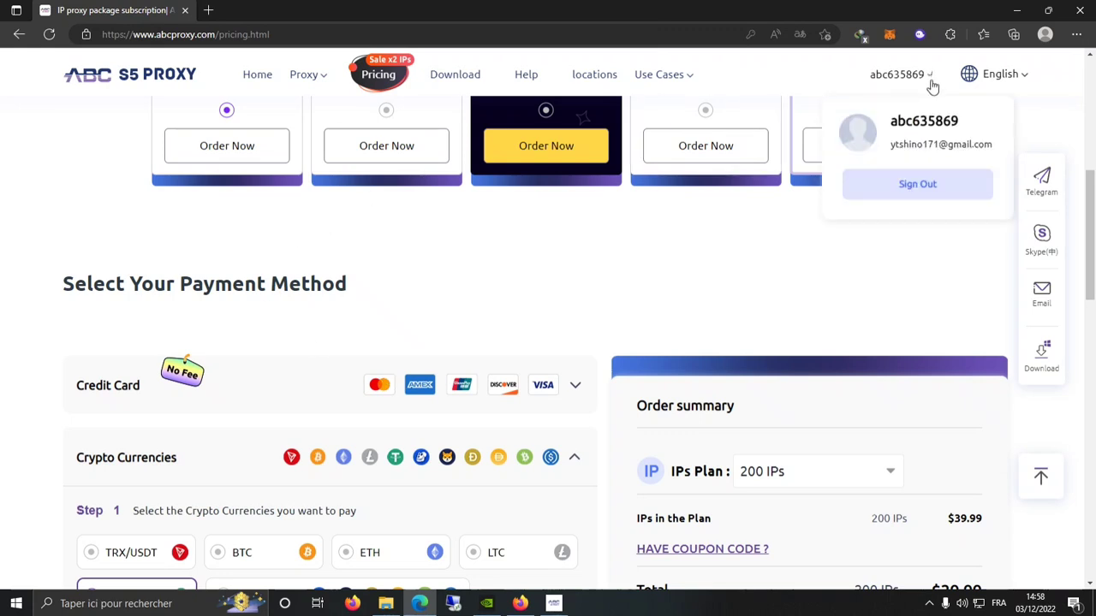
click(912, 124)
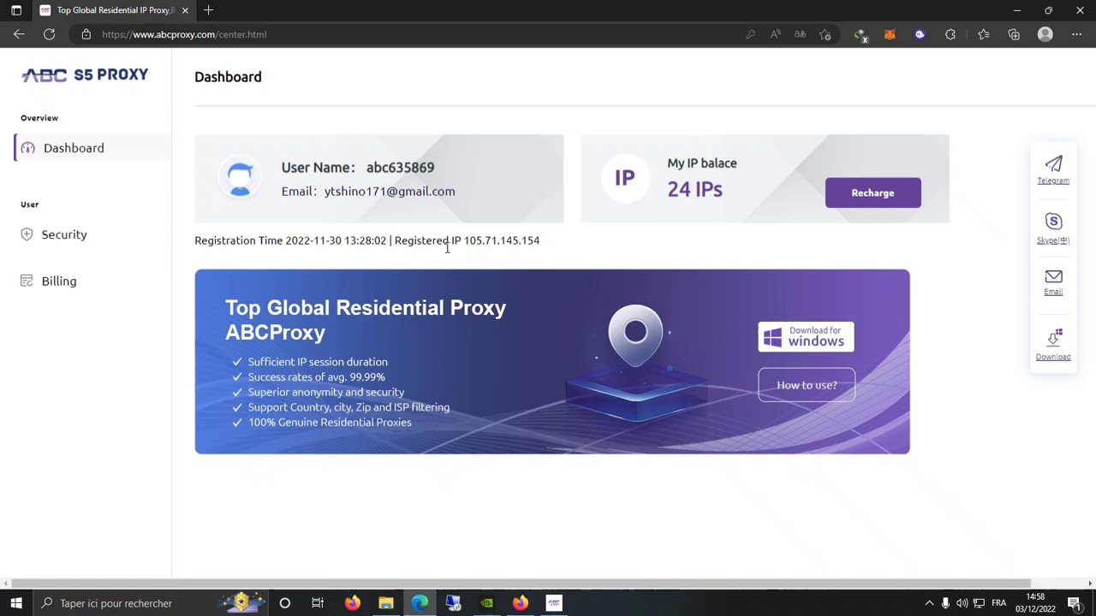
click(52, 285)
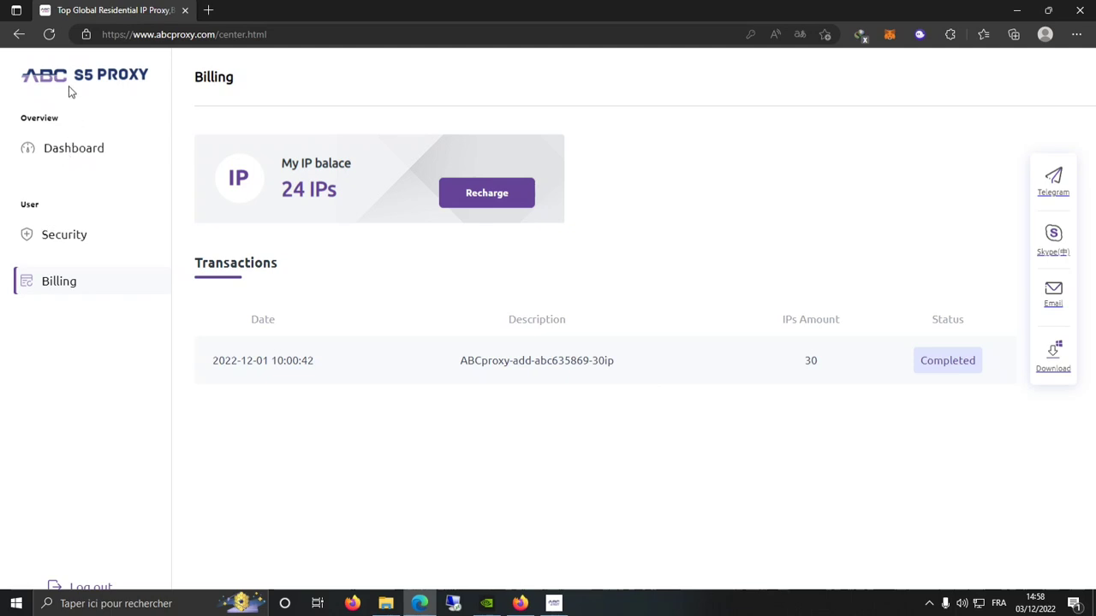
Start downloading ABC_S5_PROXY.exe from the website's home page, and cancel the download.
click(120, 83)
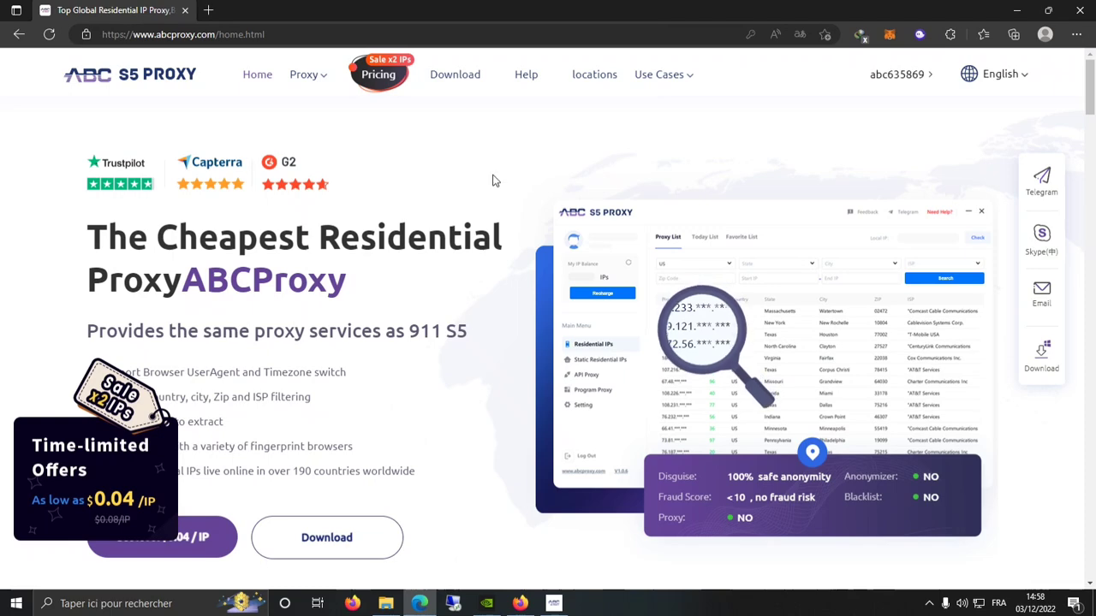
click(454, 78)
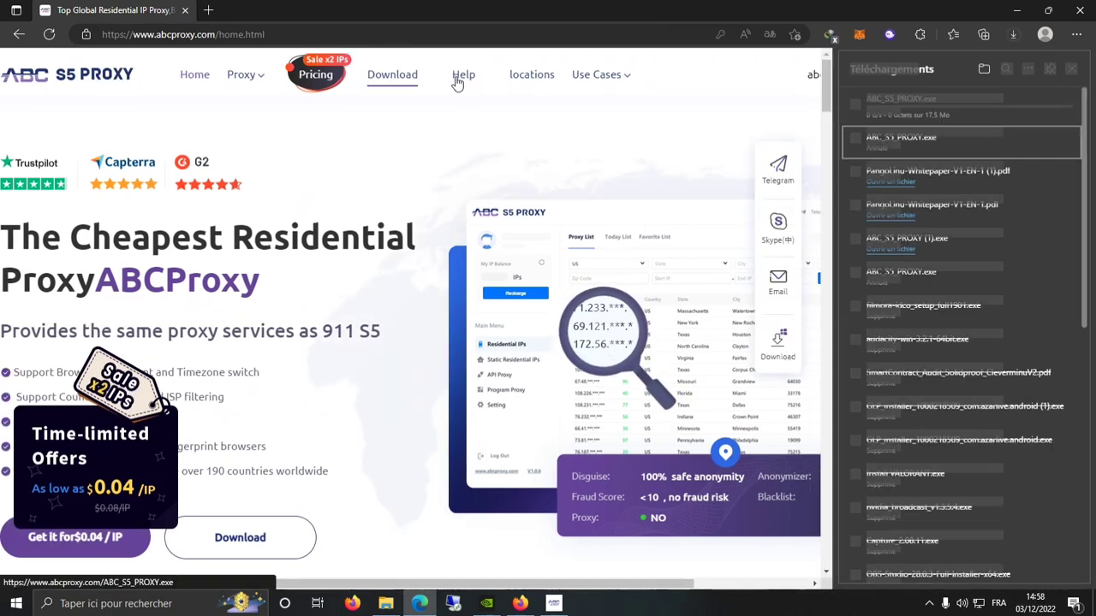
click(1057, 106)
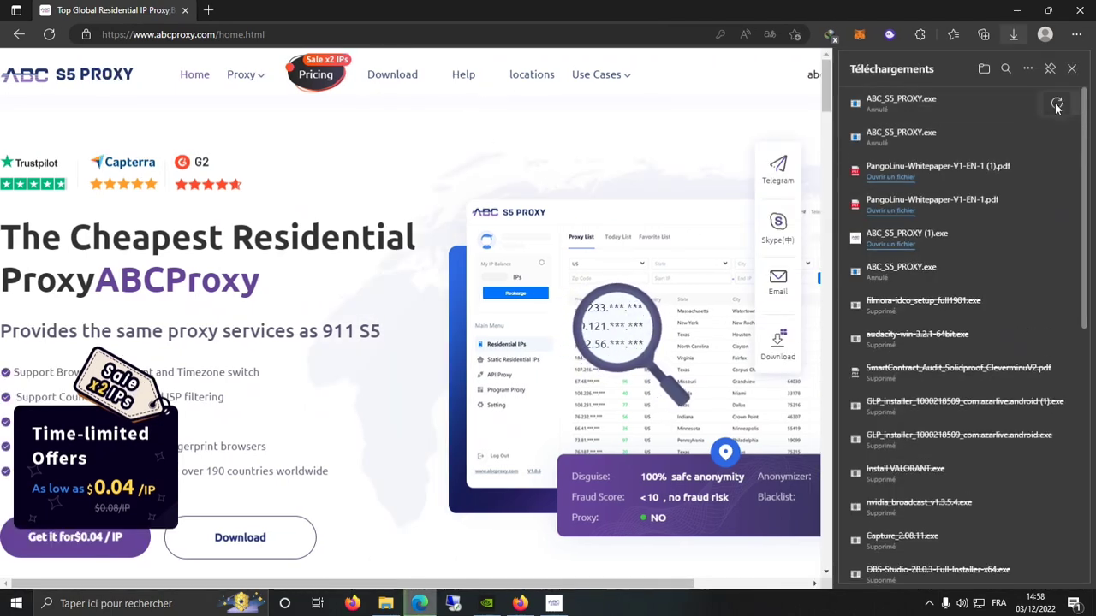
click(1071, 68)
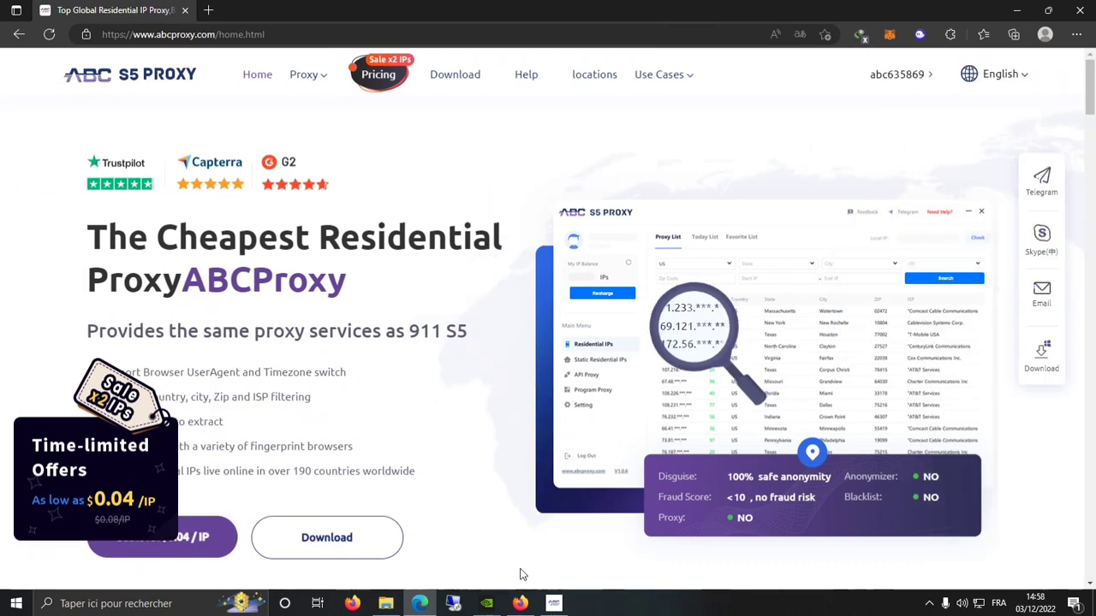
Switch to the ABC S5 Proxy client, dismiss the Cyber Monday offer and look through the residential proxy list.
click(554, 605)
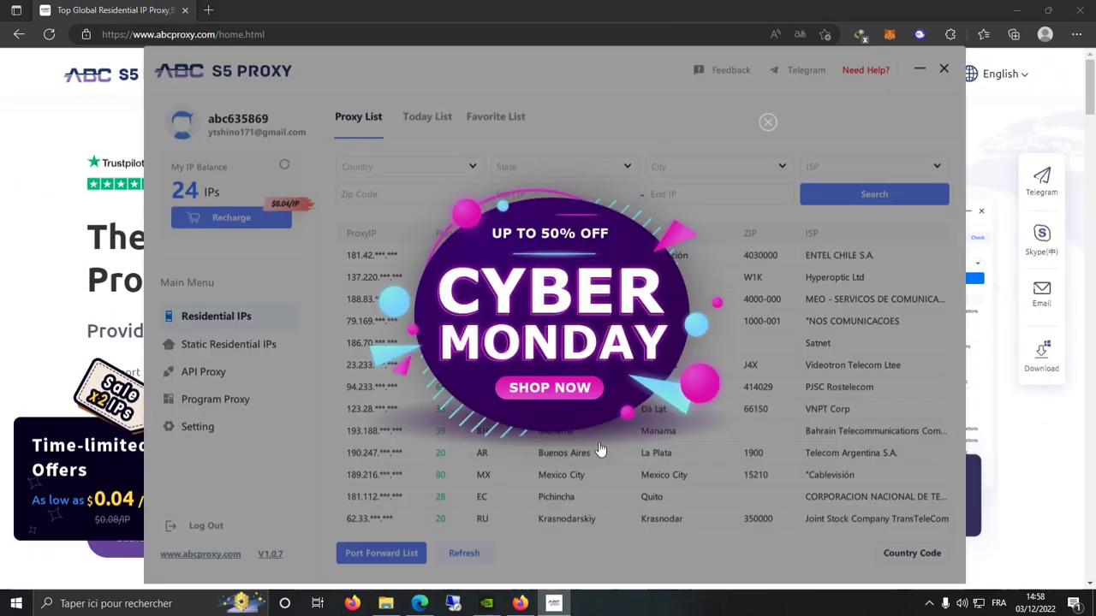
click(767, 122)
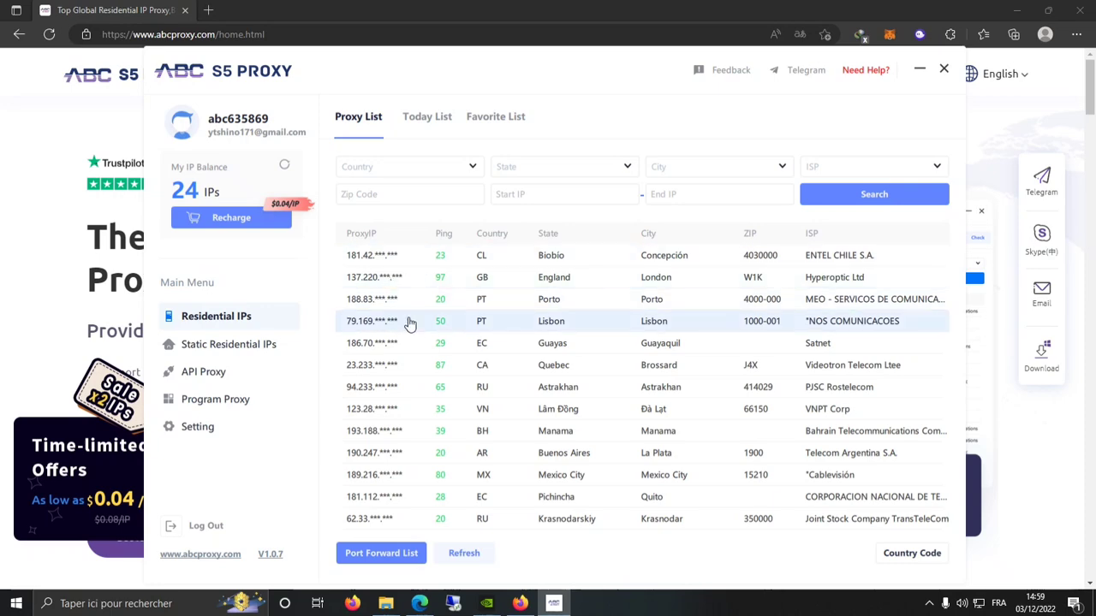
scroll(386, 277, down, 3)
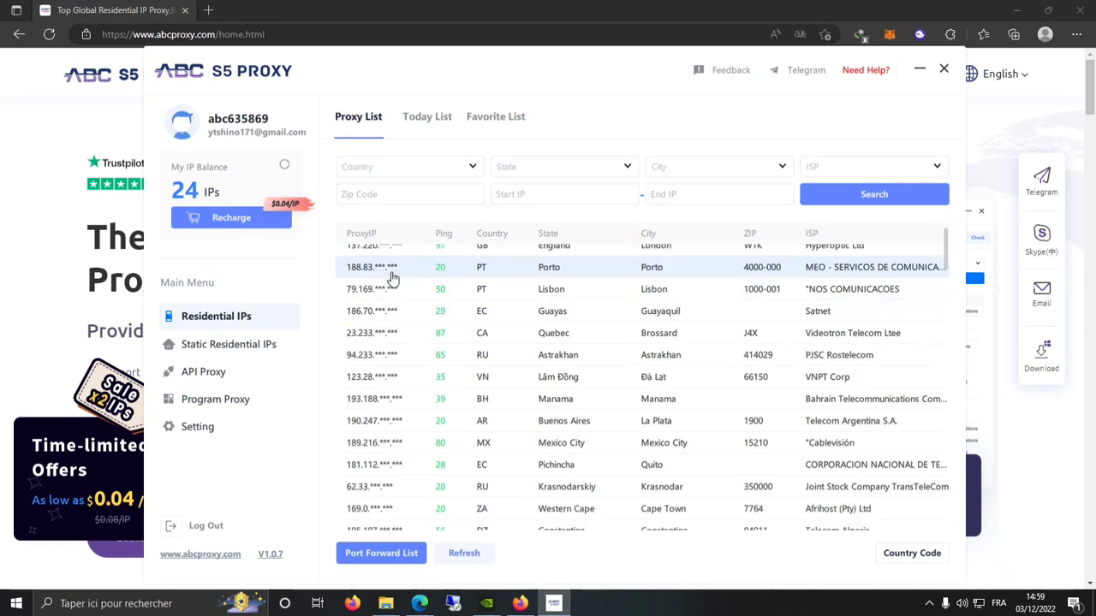
scroll(392, 276, up, 3)
scroll(387, 346, down, 3)
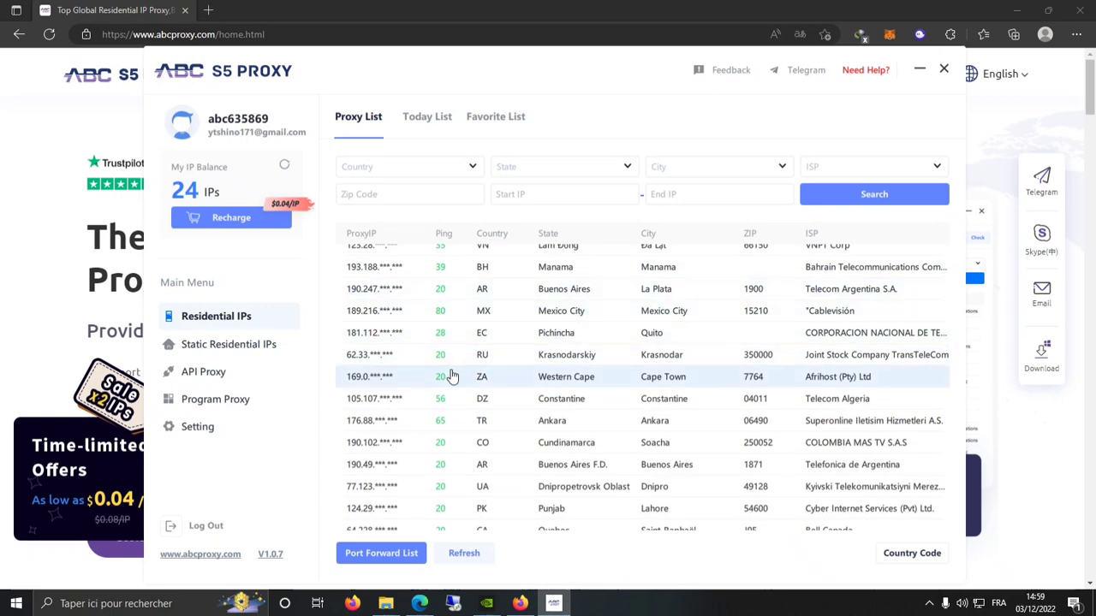
scroll(452, 377, up, 3)
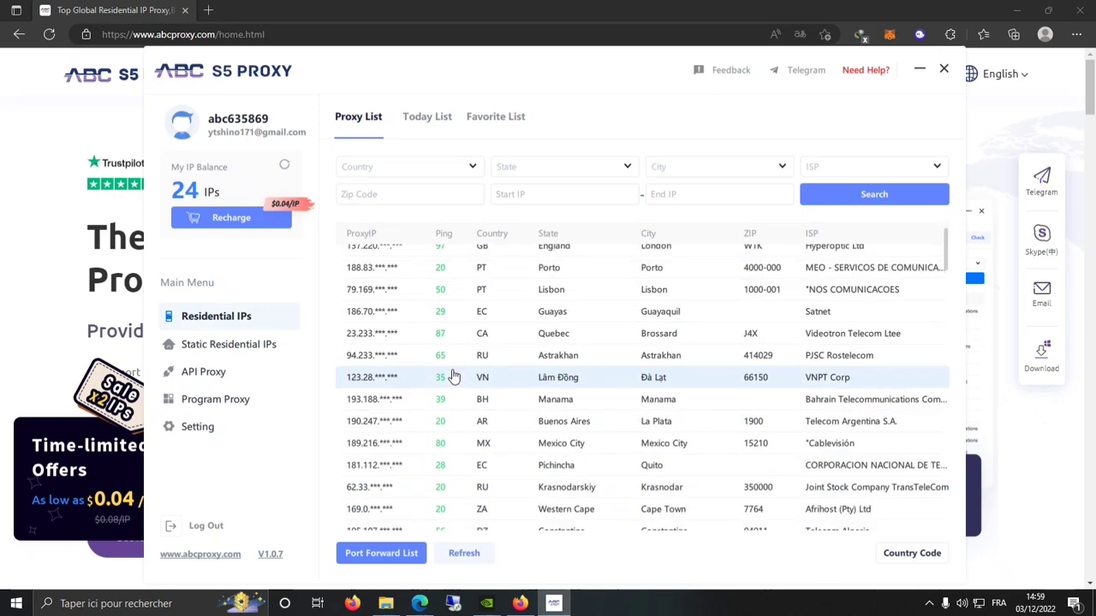
Set the country filter of the proxy list to US.
click(384, 173)
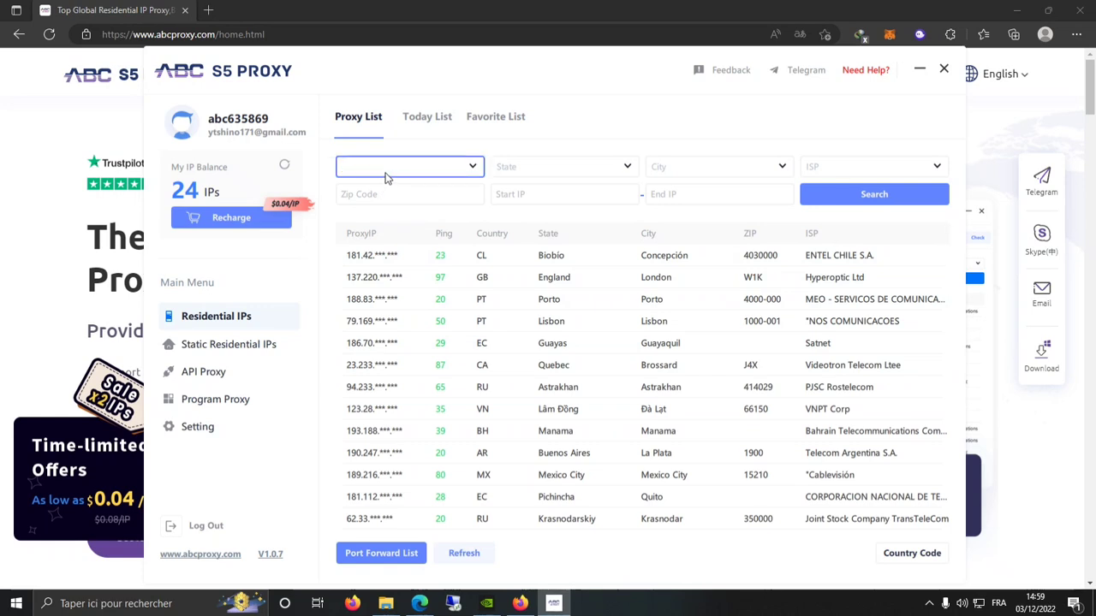
text(u)
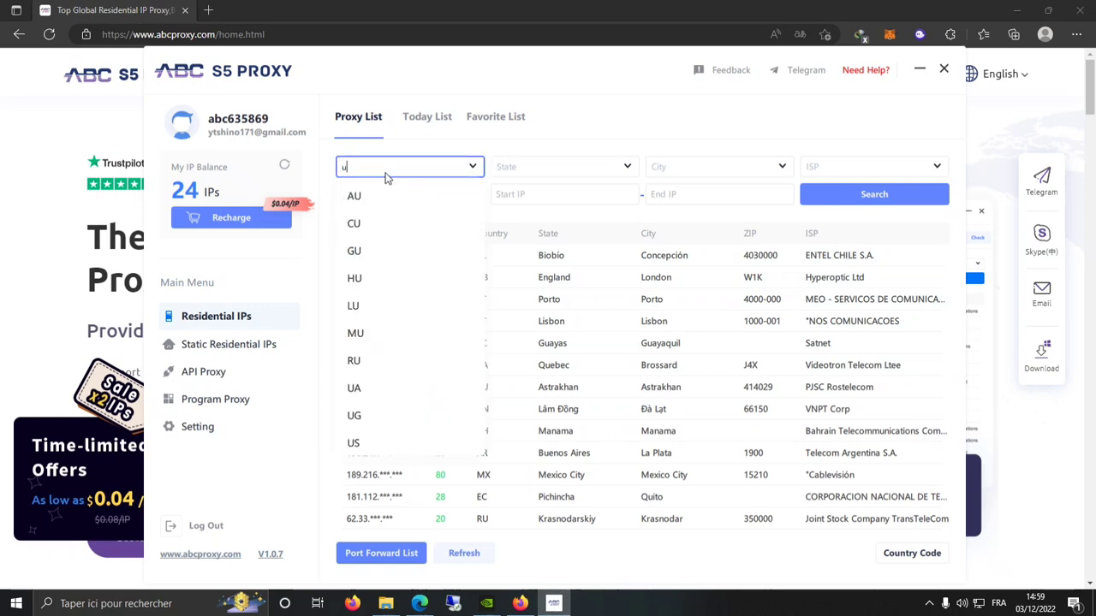
text(s)
click(377, 198)
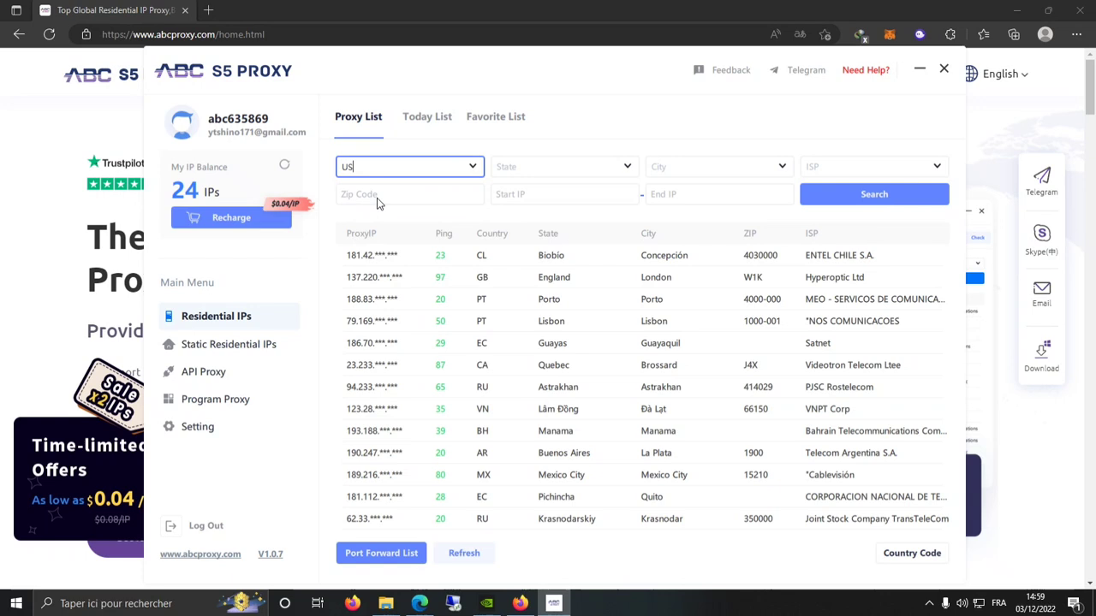
Narrow the filter to the state Florida and the city Boca Raton, and search for matching proxies.
click(629, 168)
scroll(509, 391, down, 3)
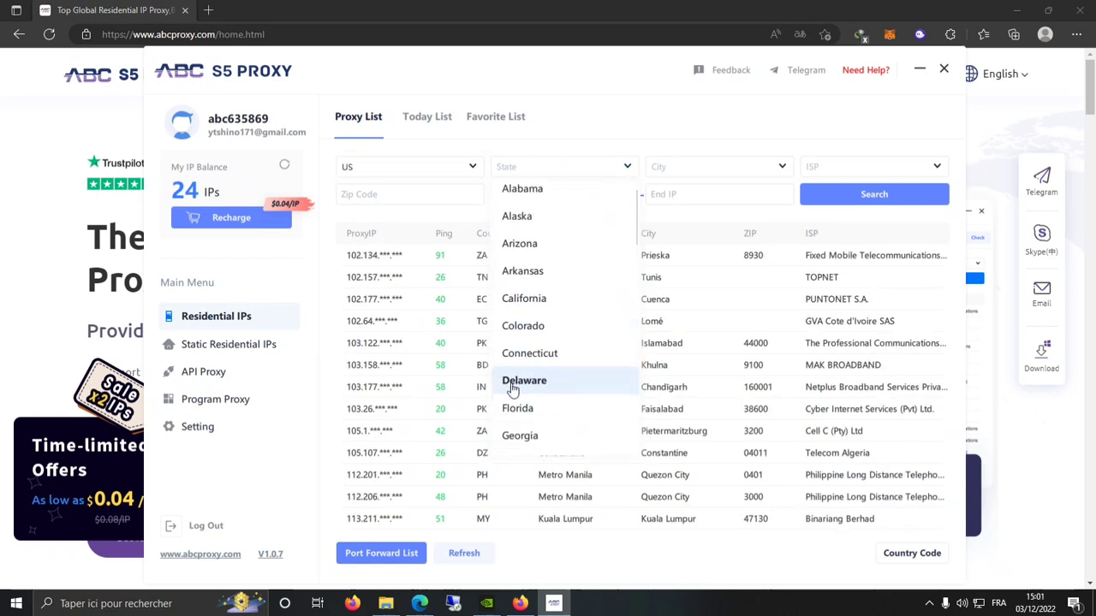
click(518, 279)
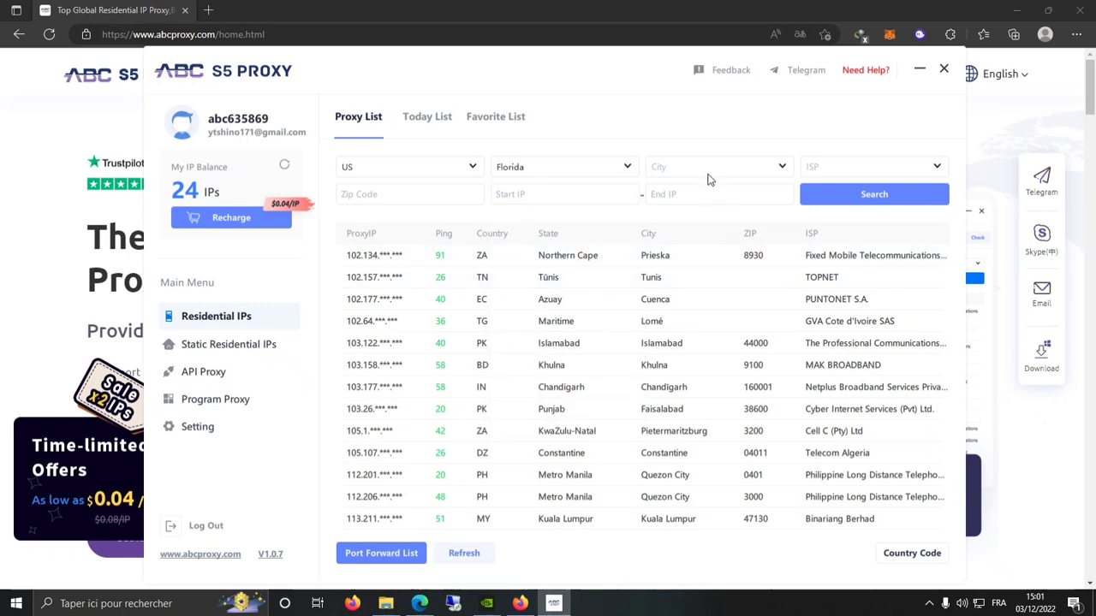
click(778, 171)
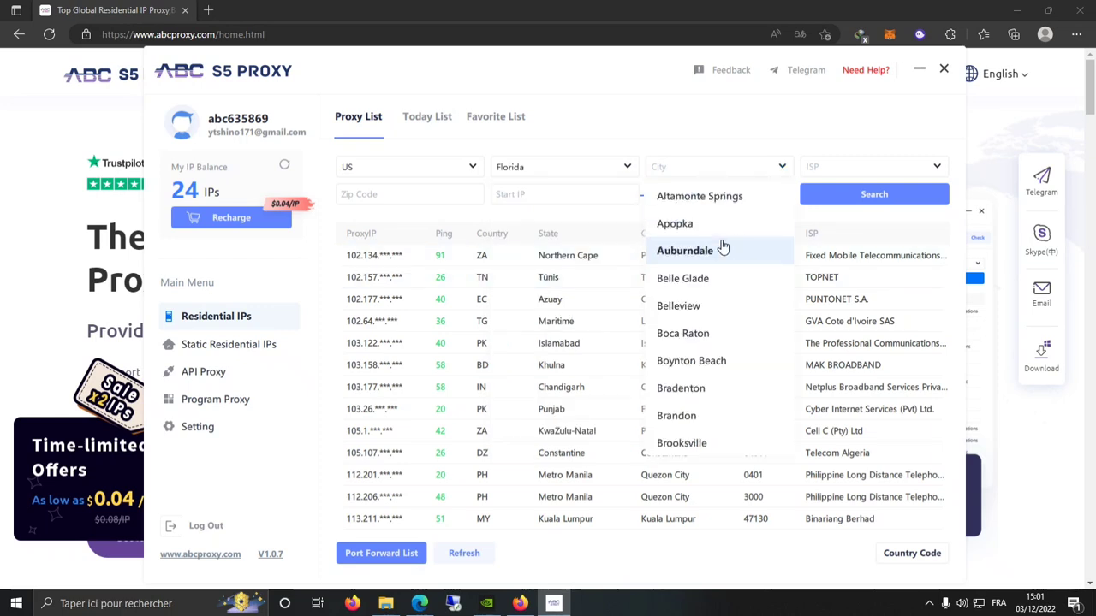
click(680, 336)
click(847, 197)
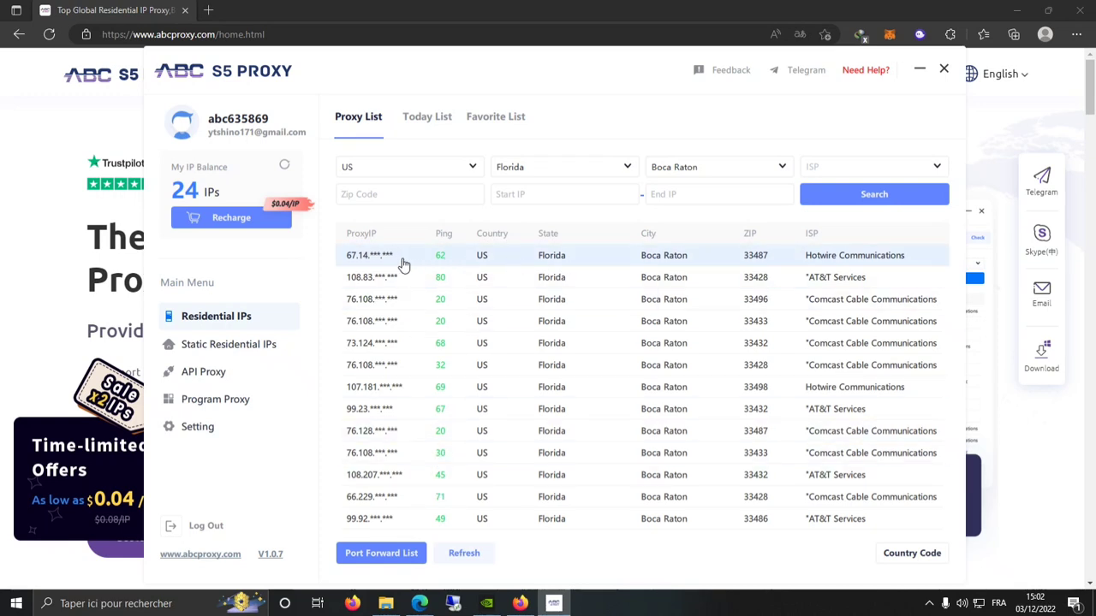
View a proxy's connection options and the Program Proxy page's program chooser without adding a program, and return to the residential IPs.
right_click(456, 435)
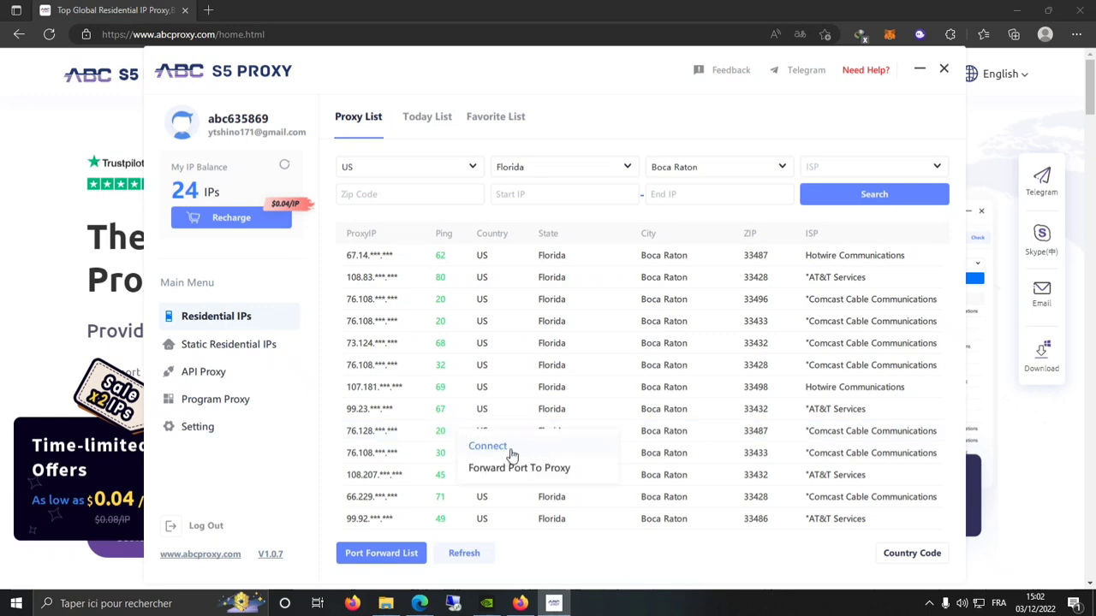
click(199, 409)
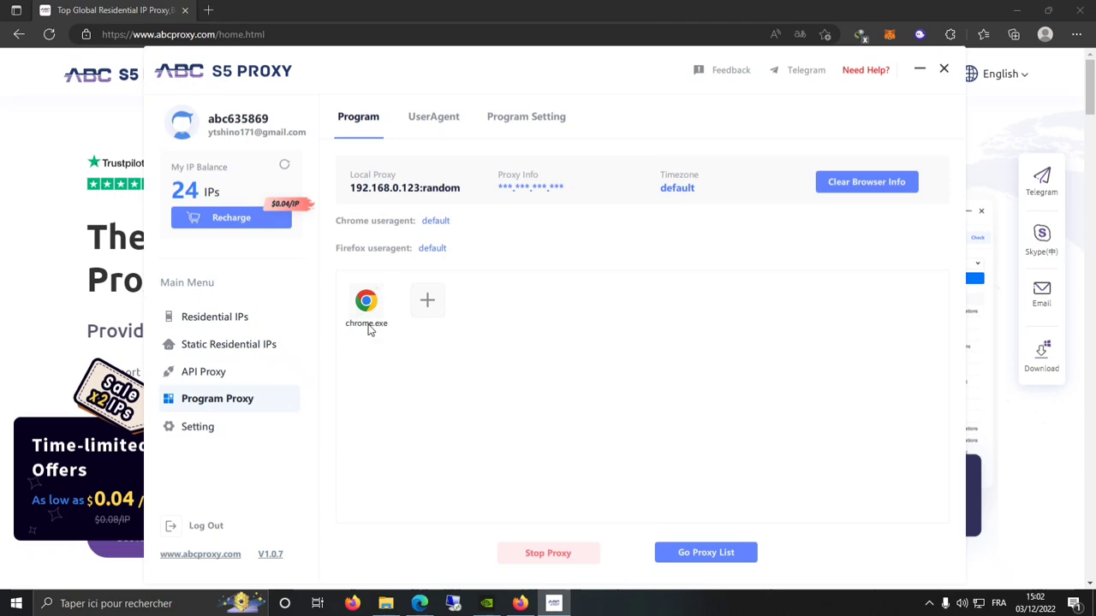
click(427, 306)
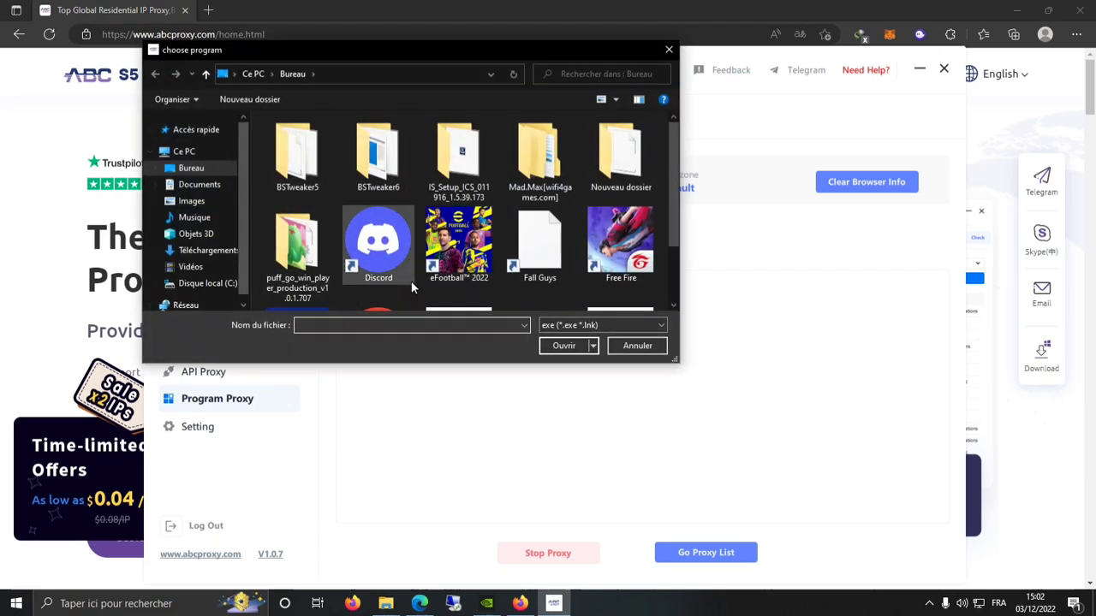
scroll(411, 281, down, 2)
click(668, 49)
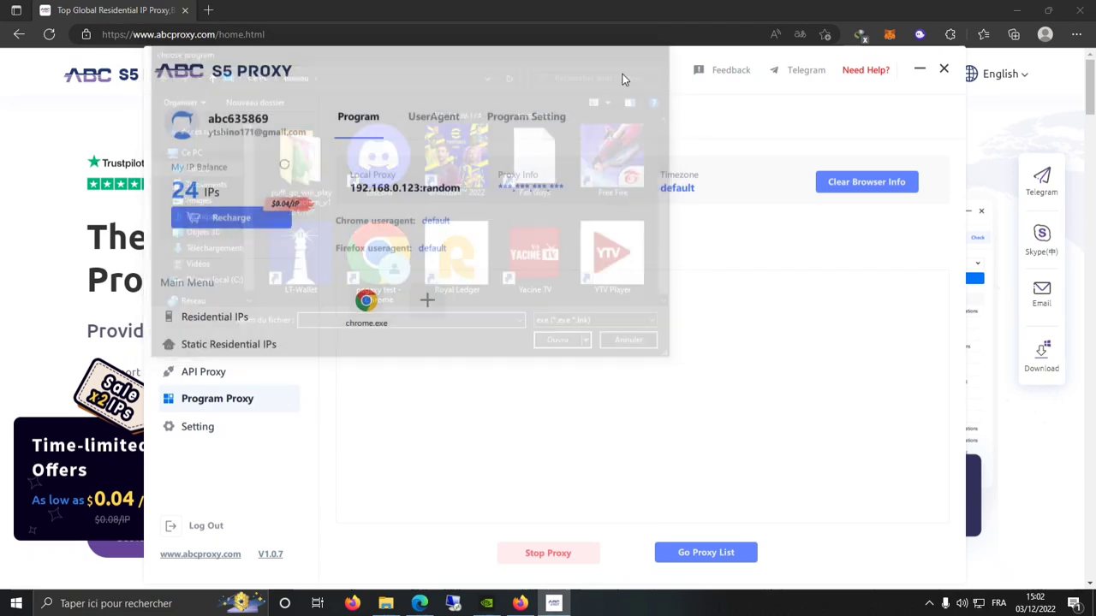
click(227, 317)
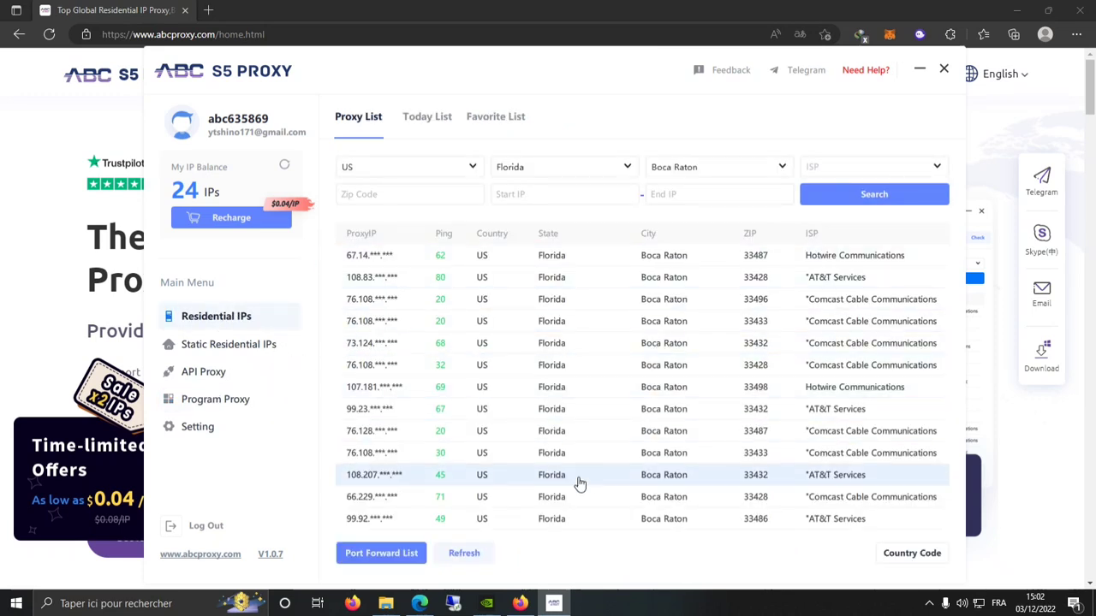
Switch to Firefox and reload the Whoer page to check the current IP address.
click(518, 605)
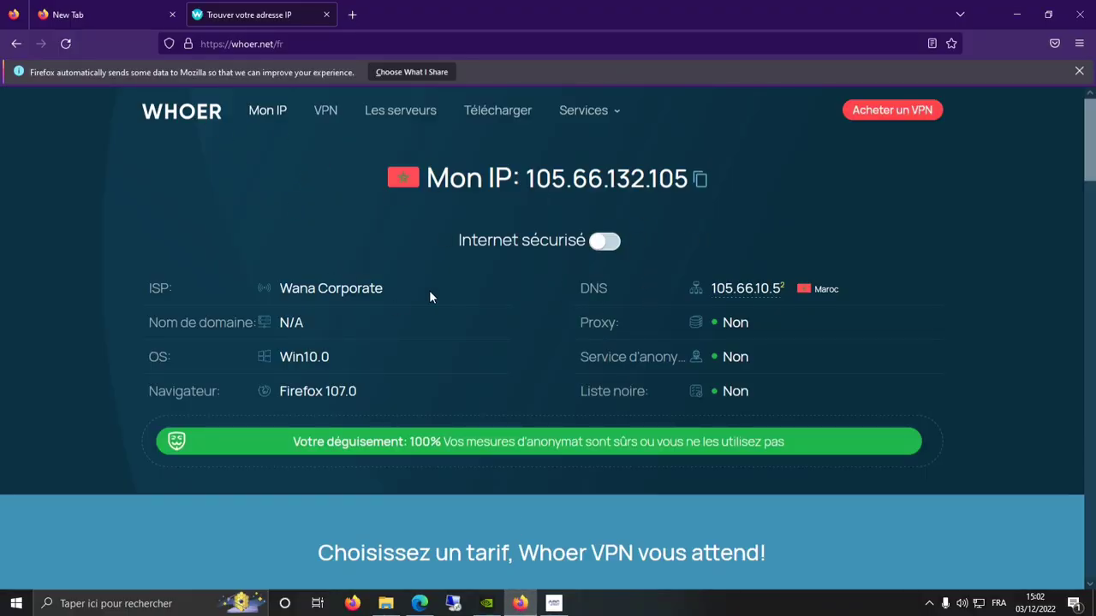
click(75, 45)
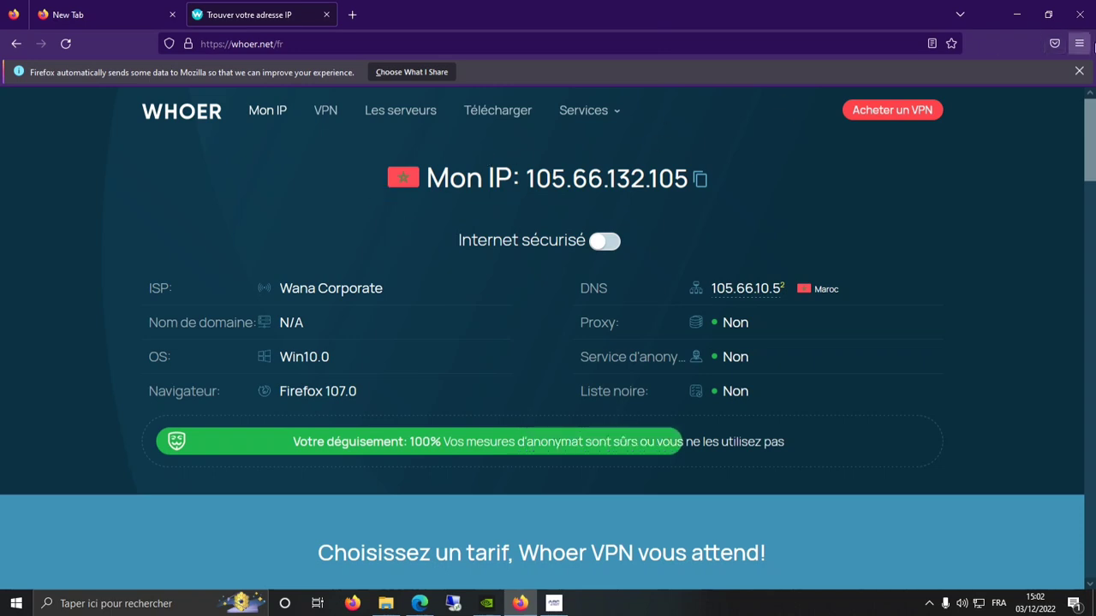
Open Firefox's network connection settings and choose manual proxy configuration.
click(1079, 44)
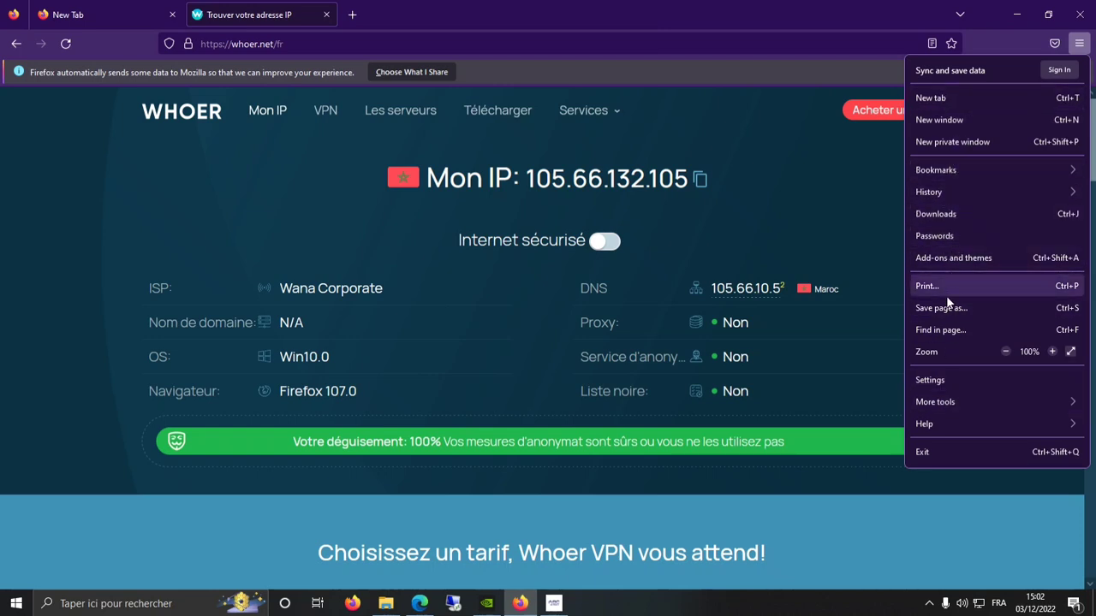
click(949, 384)
scroll(558, 294, down, 10)
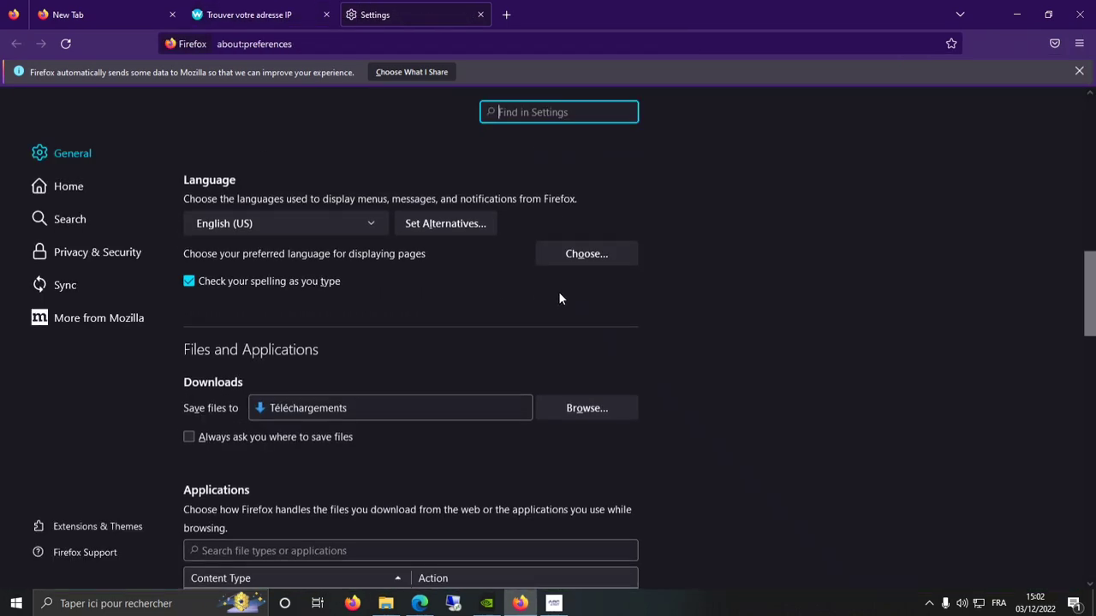
scroll(560, 294, down, 20)
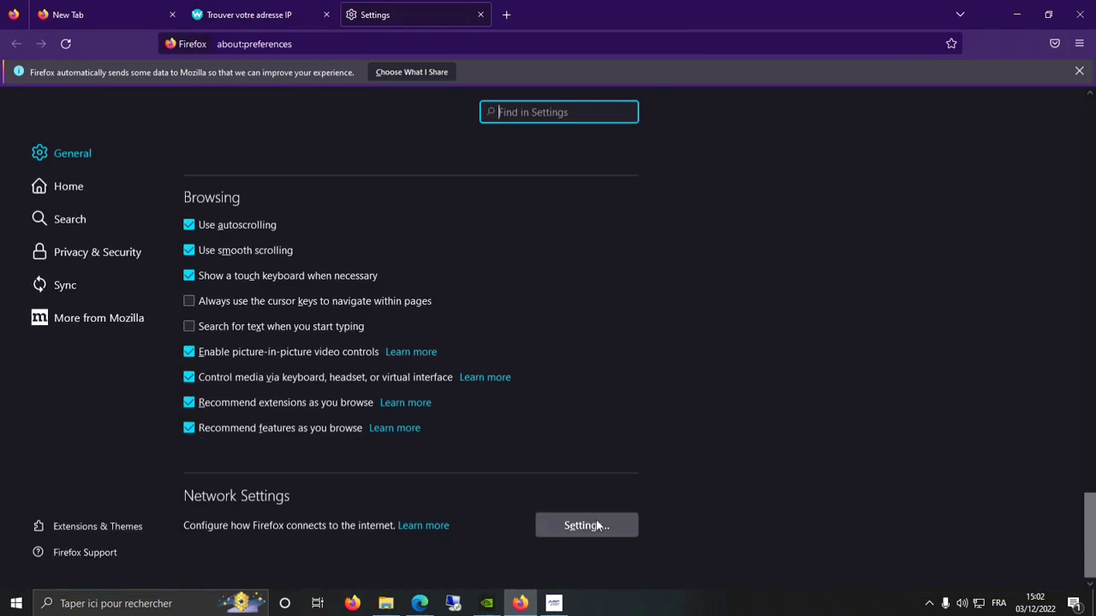
click(591, 523)
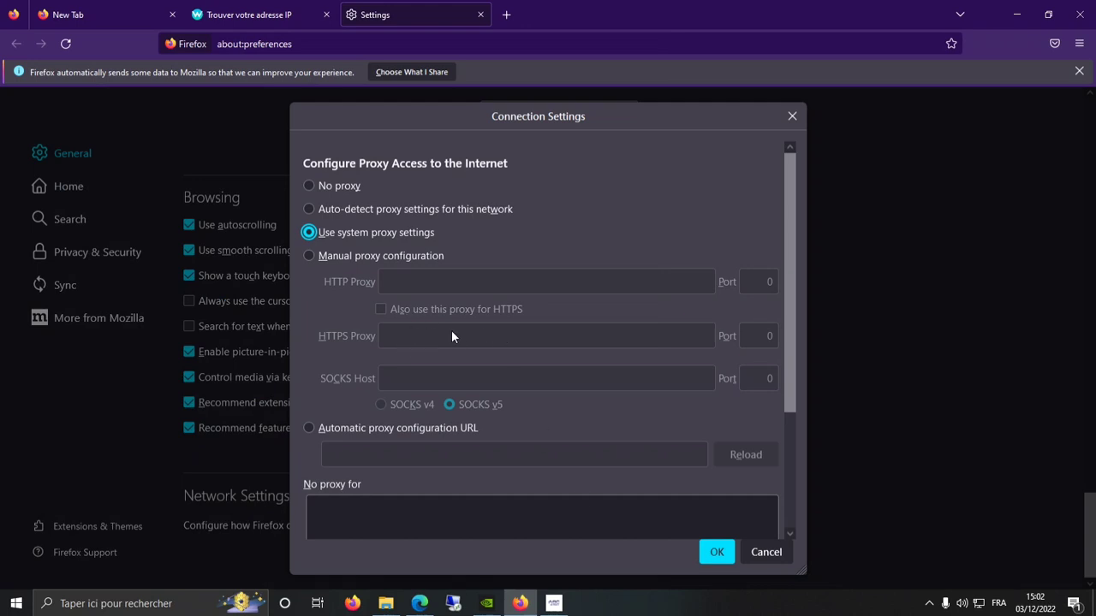
click(309, 256)
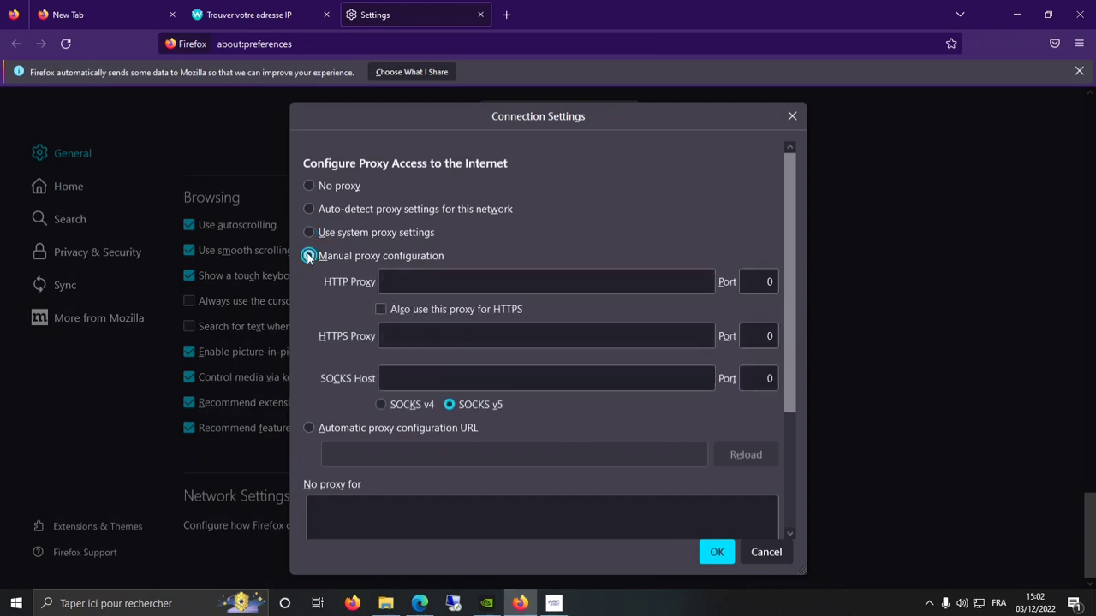
Switch to the ABC S5 Proxy client and forward port 40007 to the first Boca Raton proxy in the list.
mouse_move(553, 604)
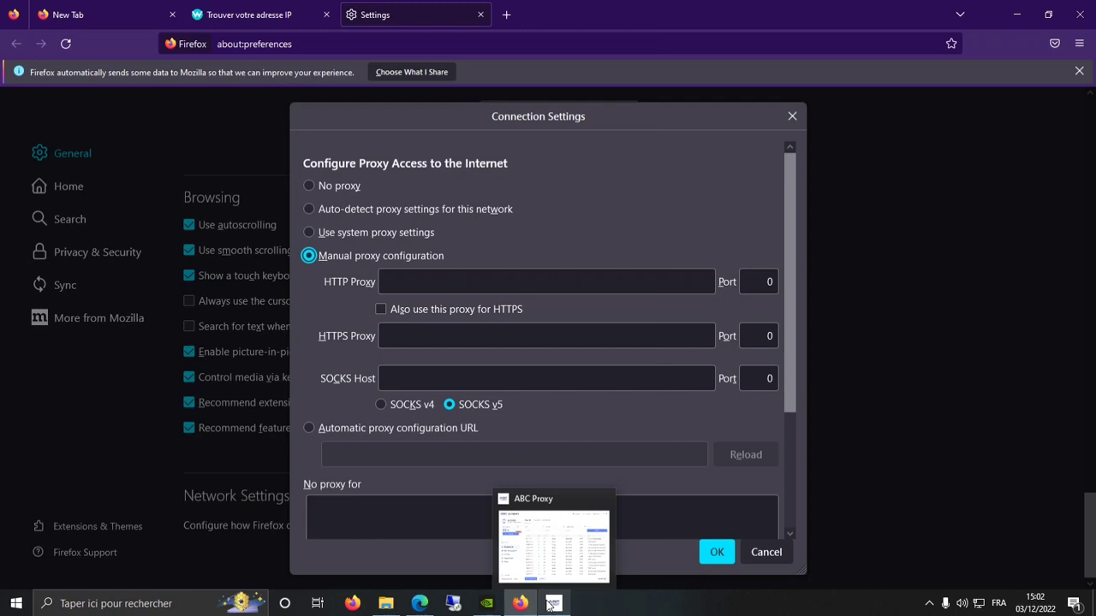
click(592, 555)
right_click(387, 259)
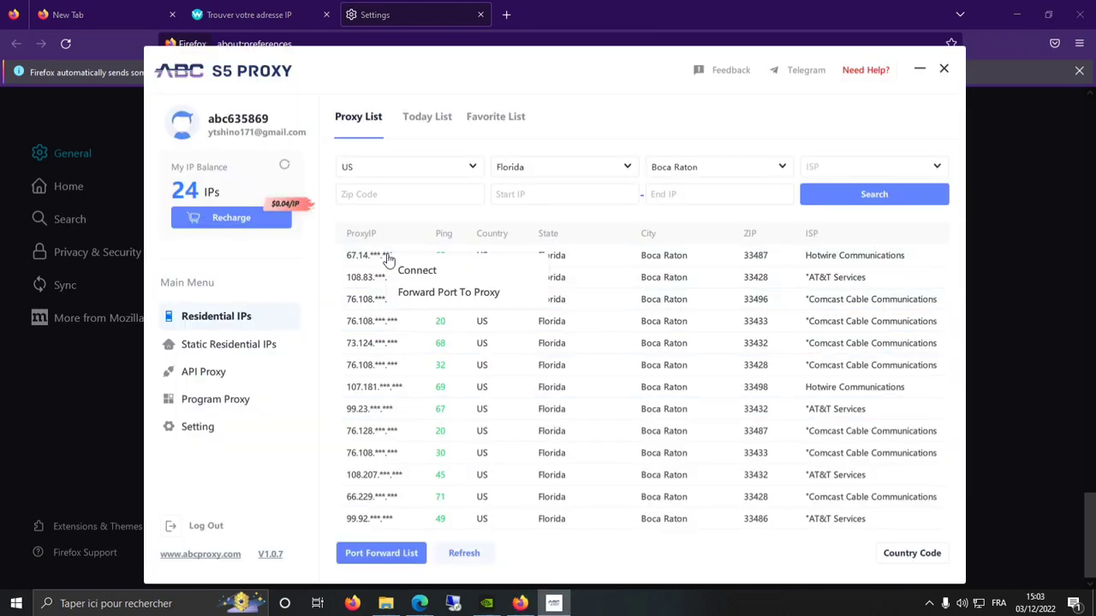
mouse_move(420, 291)
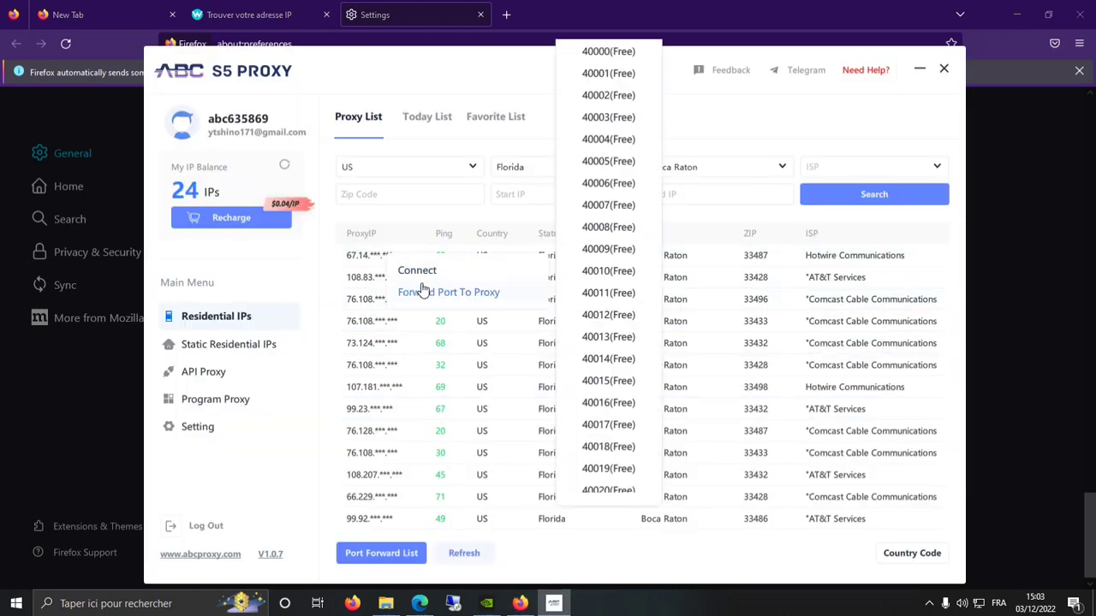
click(611, 214)
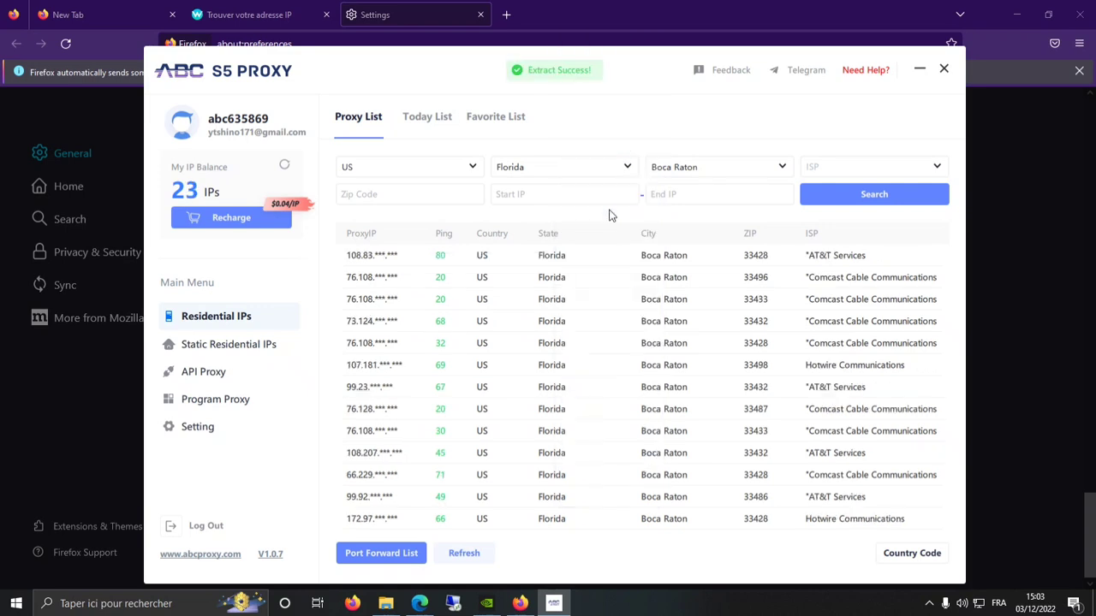
Copy the local address and port of the 40007 entry from the port forward list, and close the list.
click(380, 554)
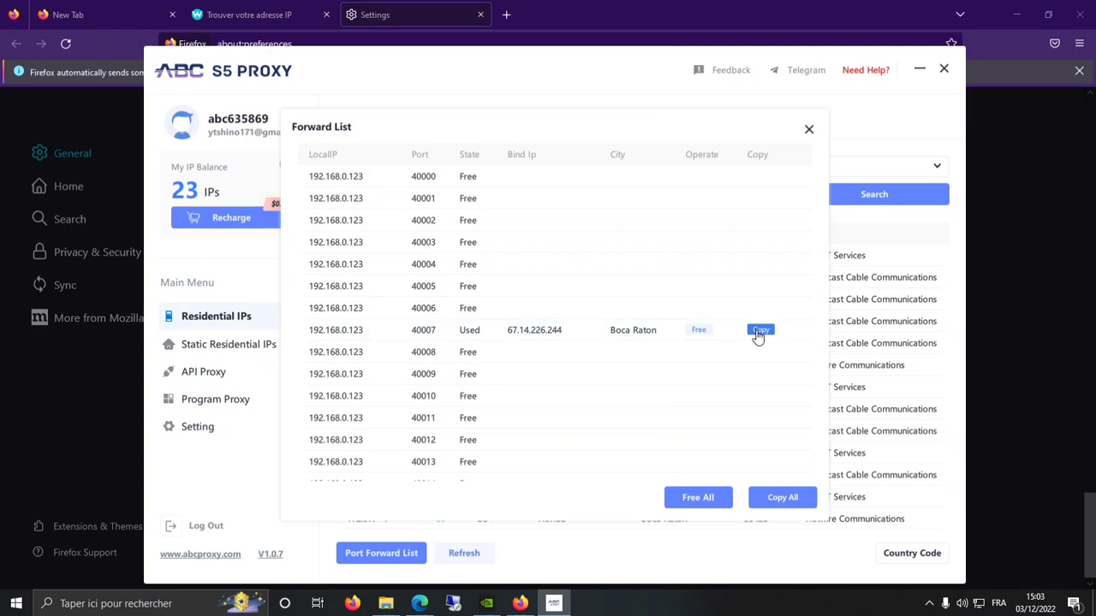
click(808, 130)
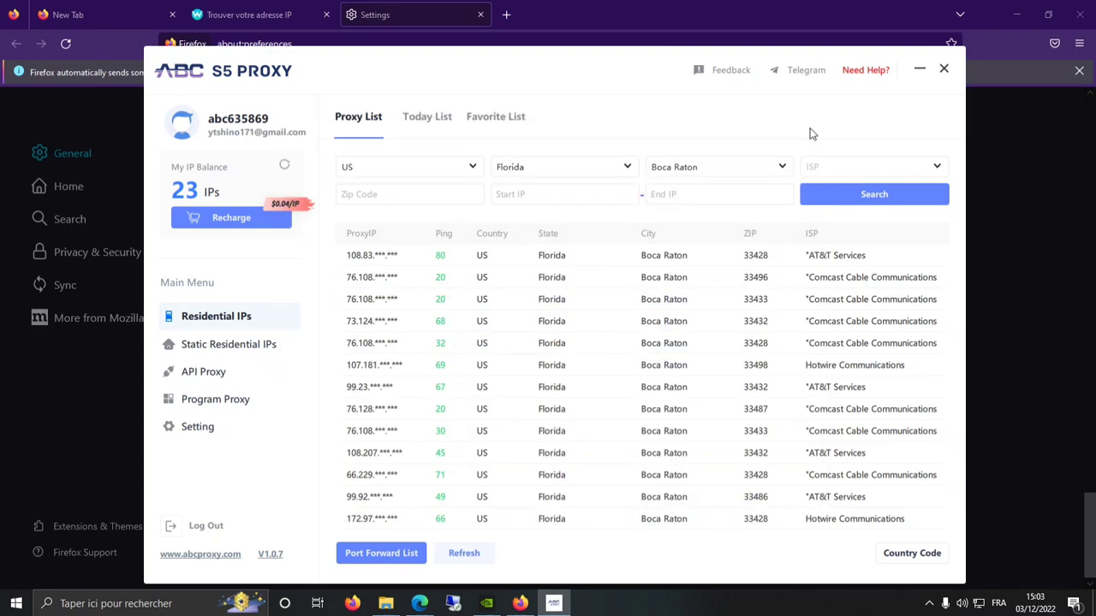
Return to Firefox's connection settings and paste the copied 192.168.0.123:40007 as the SOCKS host.
click(920, 72)
right_click(397, 379)
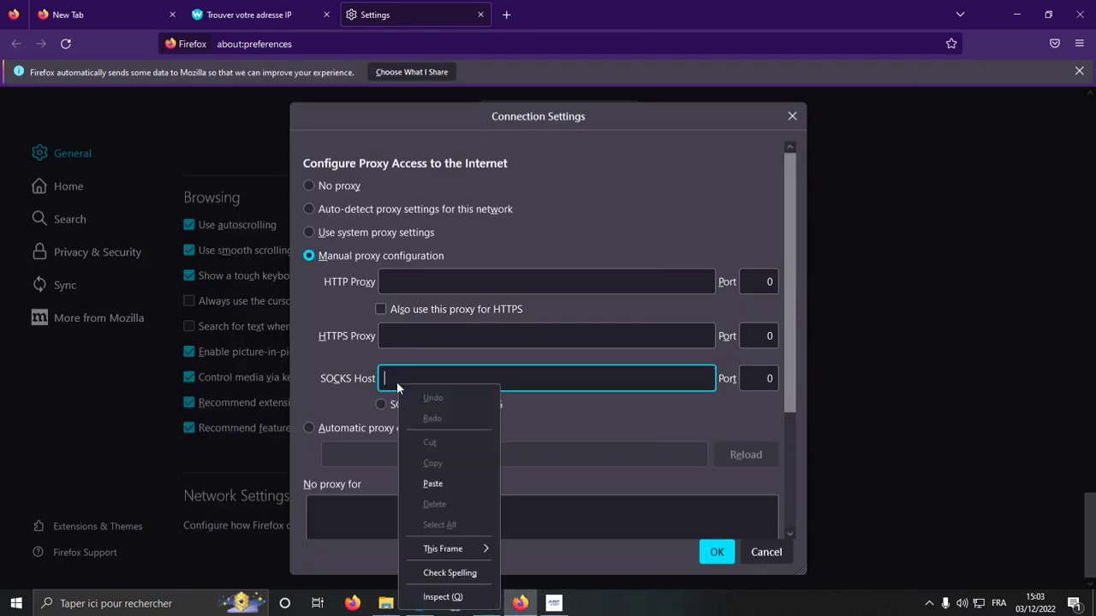
click(446, 485)
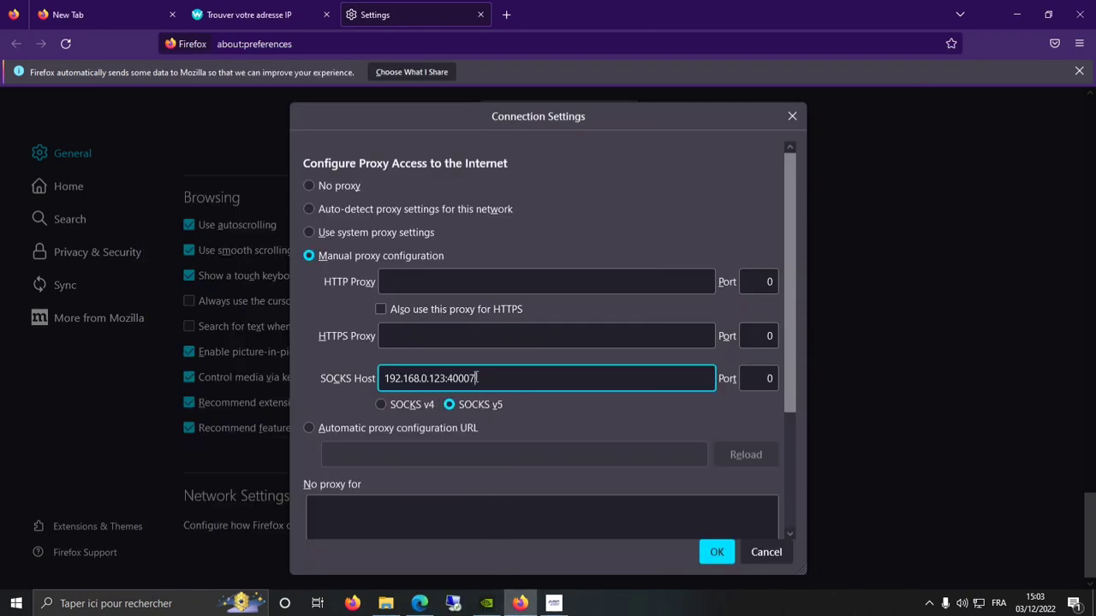
Move 40007 from the SOCKS host into its port field, leave only 192.168.0.123 as host, and save the connection settings.
drag(480, 378, 449, 383)
right_click(470, 381)
click(505, 187)
right_click(765, 378)
click(780, 479)
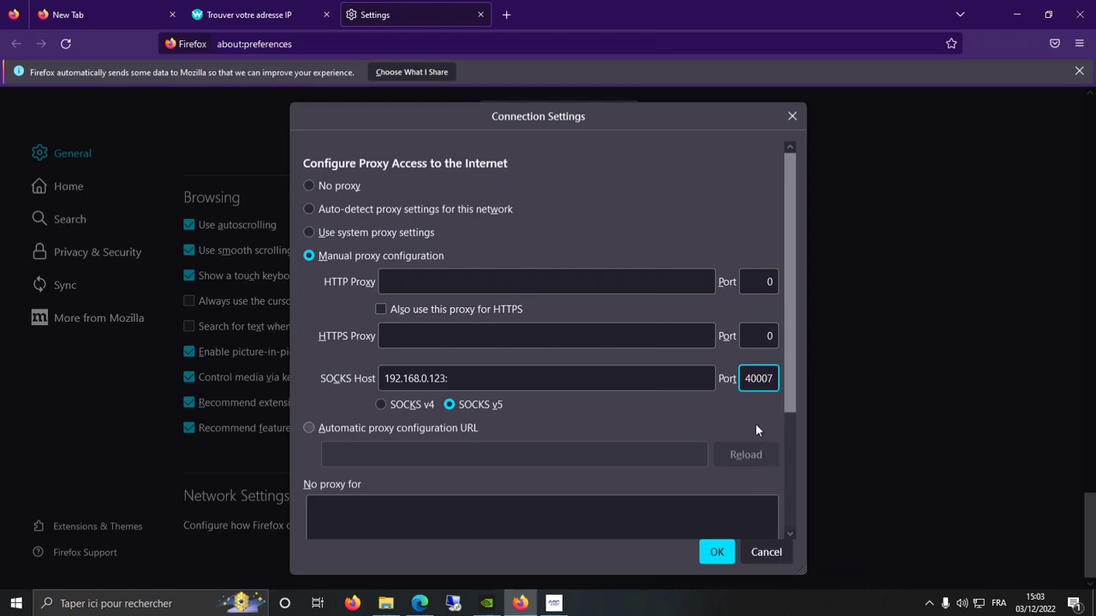
click(461, 375)
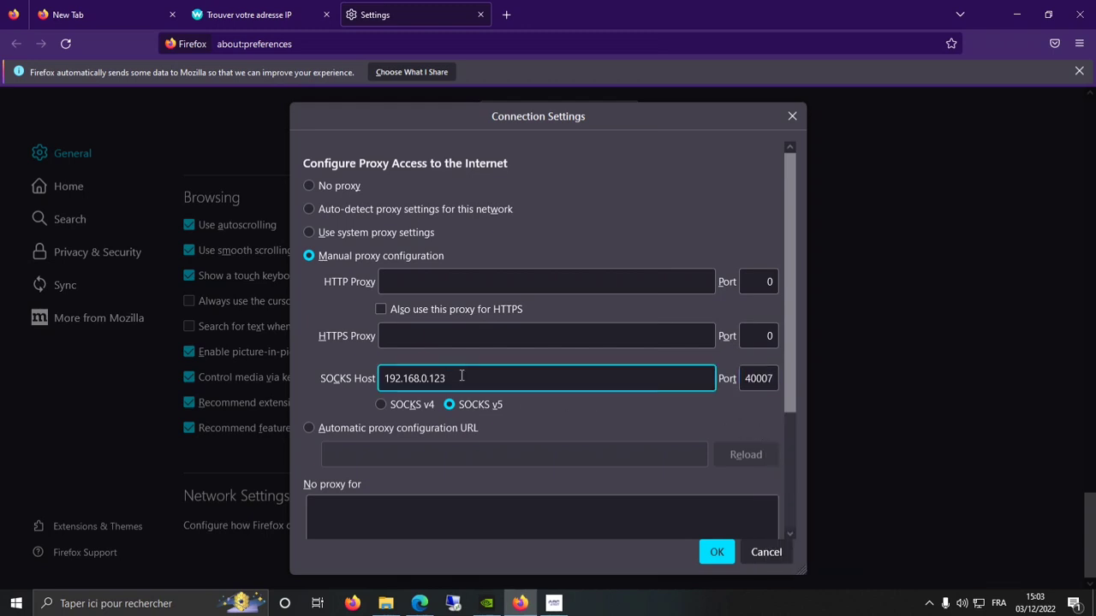
click(721, 556)
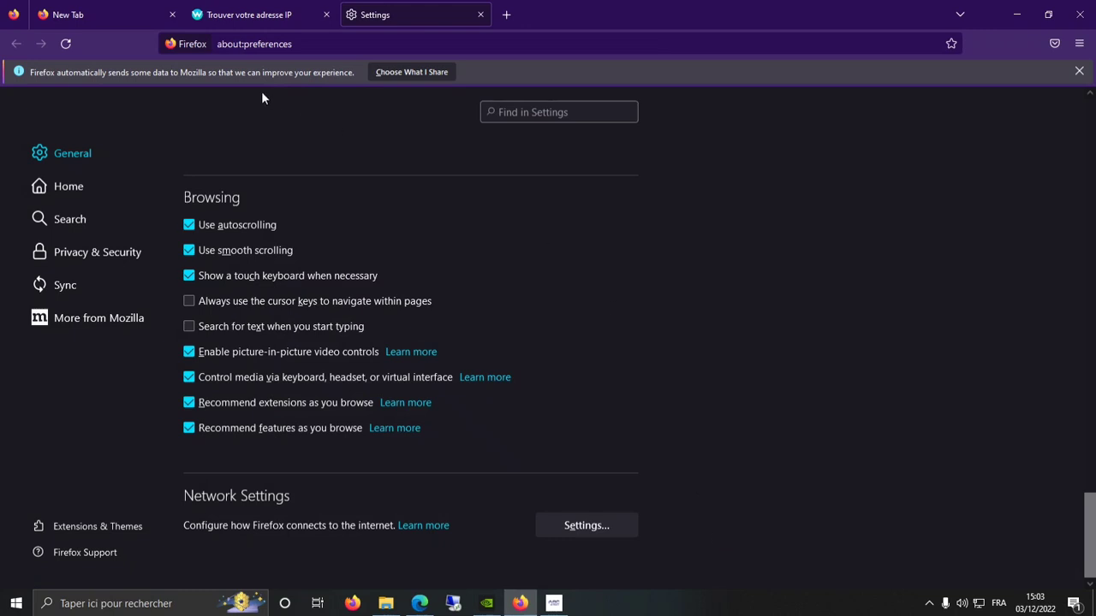
Reload the Whoer page to check the IP address through the proxy.
click(200, 10)
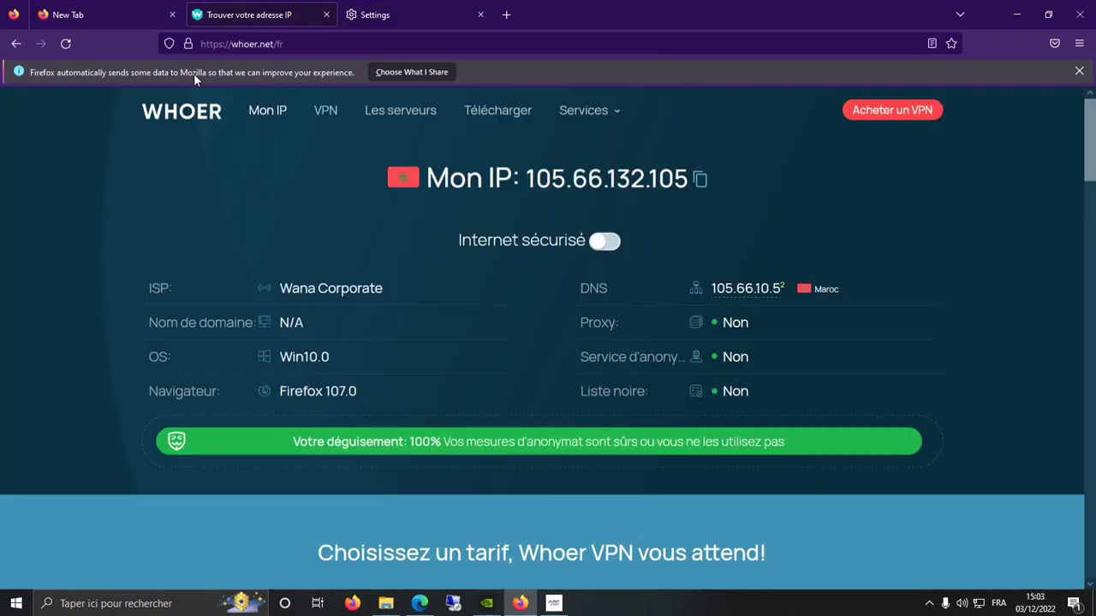
click(65, 44)
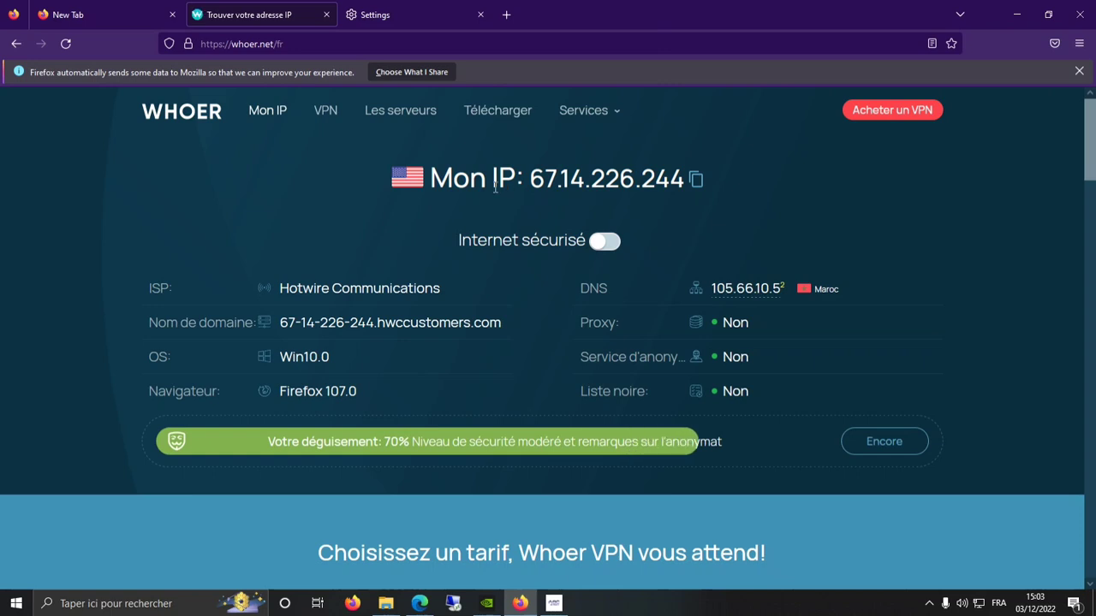
Switch to the ABC S5 Proxy client and search the residential proxies for country CA.
mouse_move(553, 604)
click(580, 531)
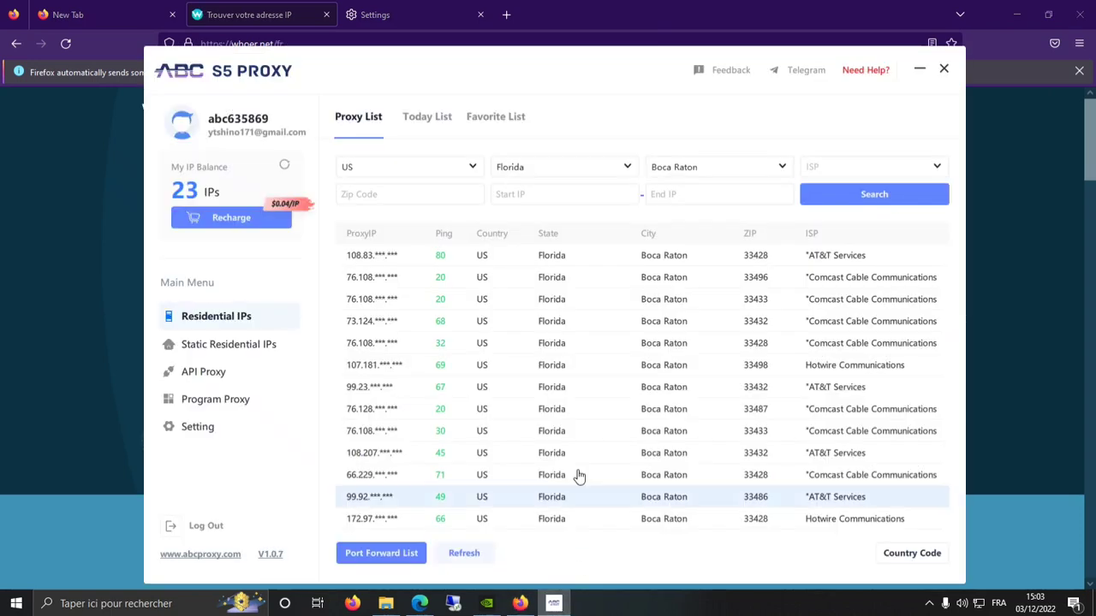
click(371, 169)
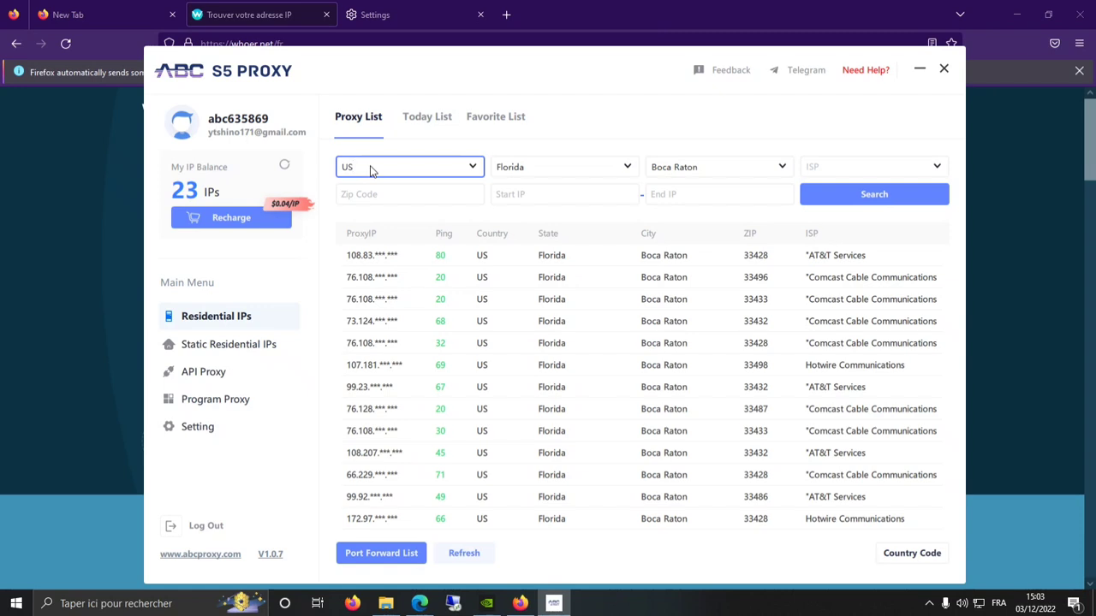
key(BackSpace)
key(BackSpace)
text(c)
click(375, 197)
click(882, 196)
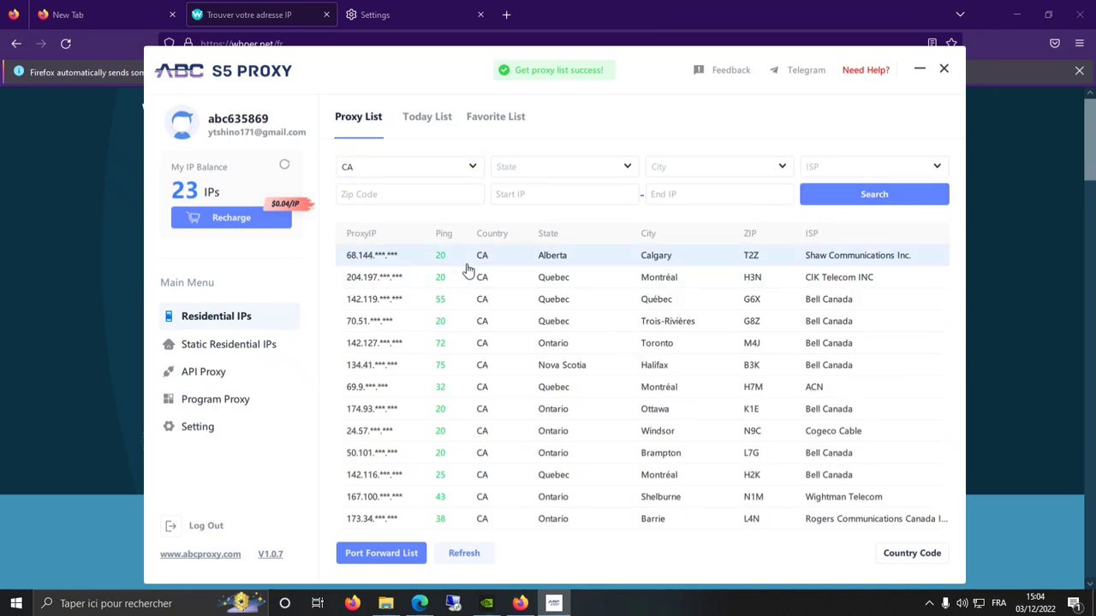
Forward port 40007 to the first Canadian proxy in the list, located in Calgary, Alberta.
right_click(407, 268)
mouse_move(465, 303)
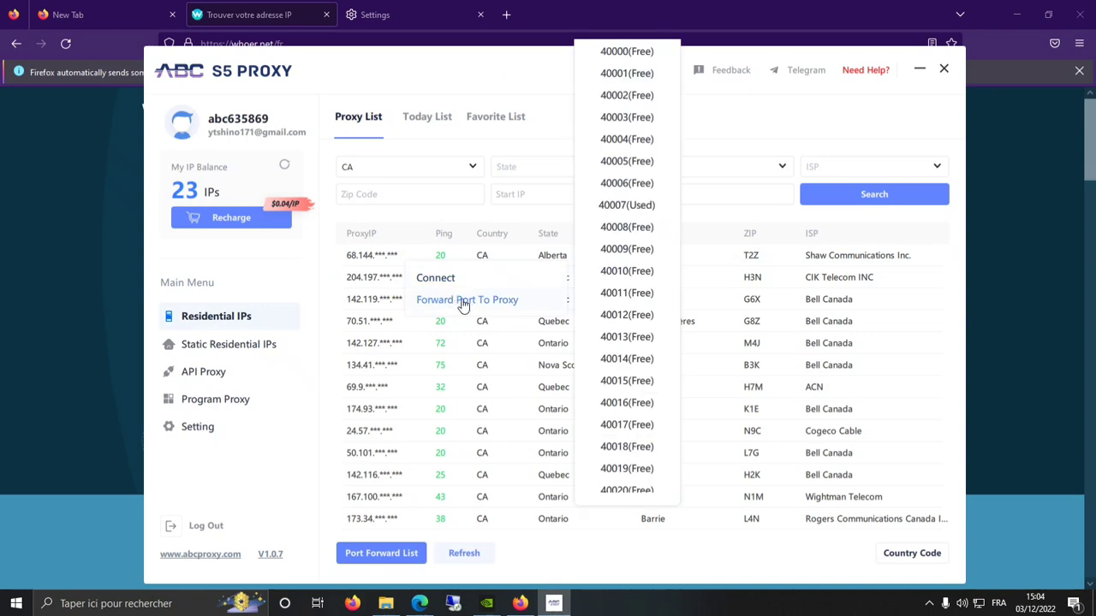
click(619, 207)
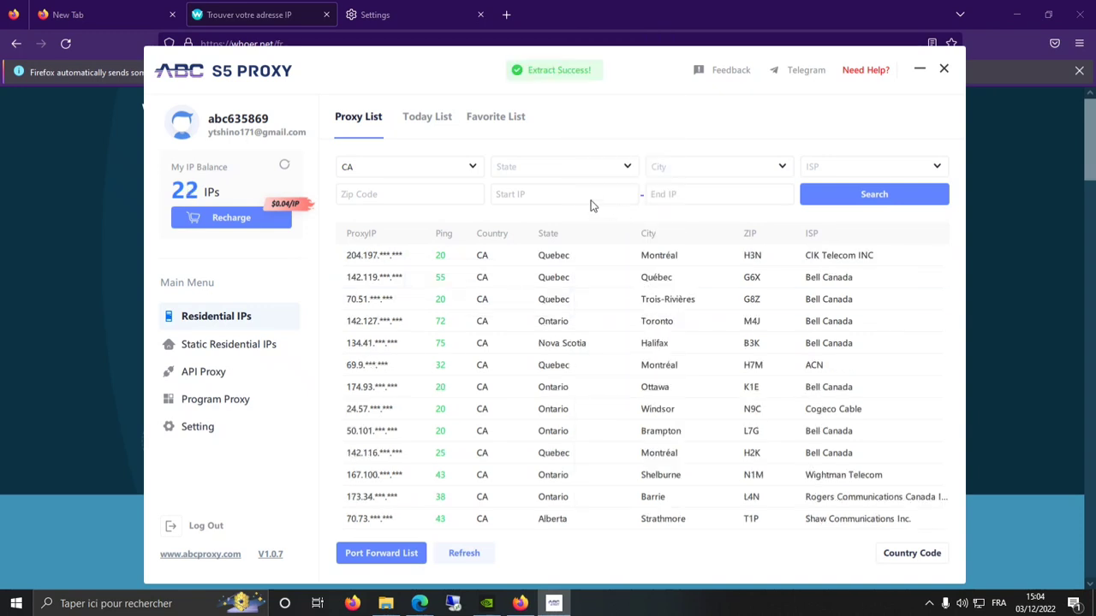
Check the 40007 entry in the port forward list, close the list, and return to the Whoer page in Firefox.
click(383, 554)
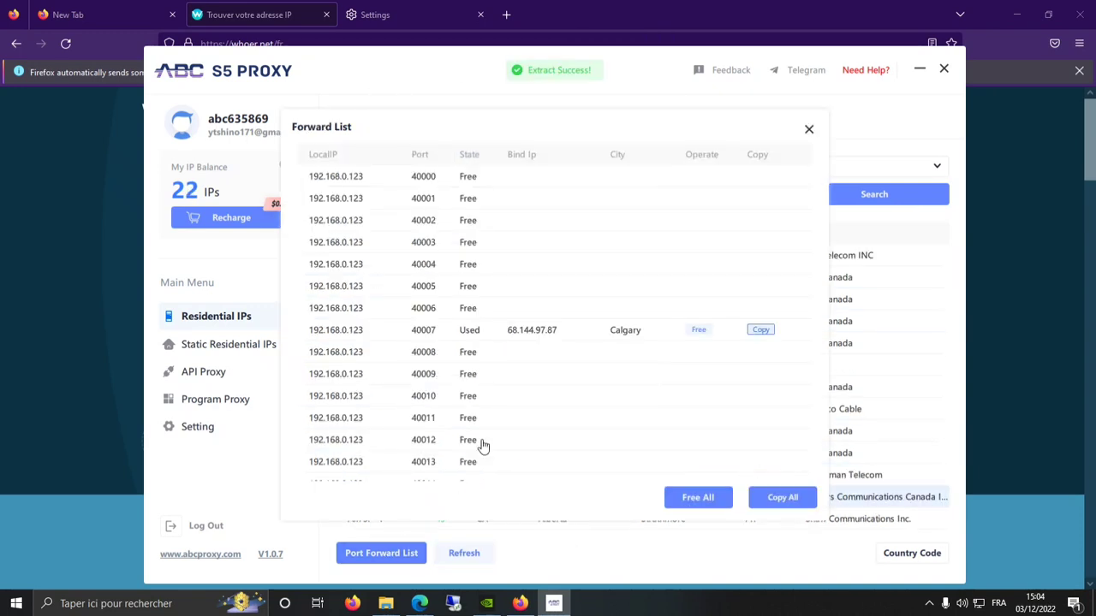
click(808, 129)
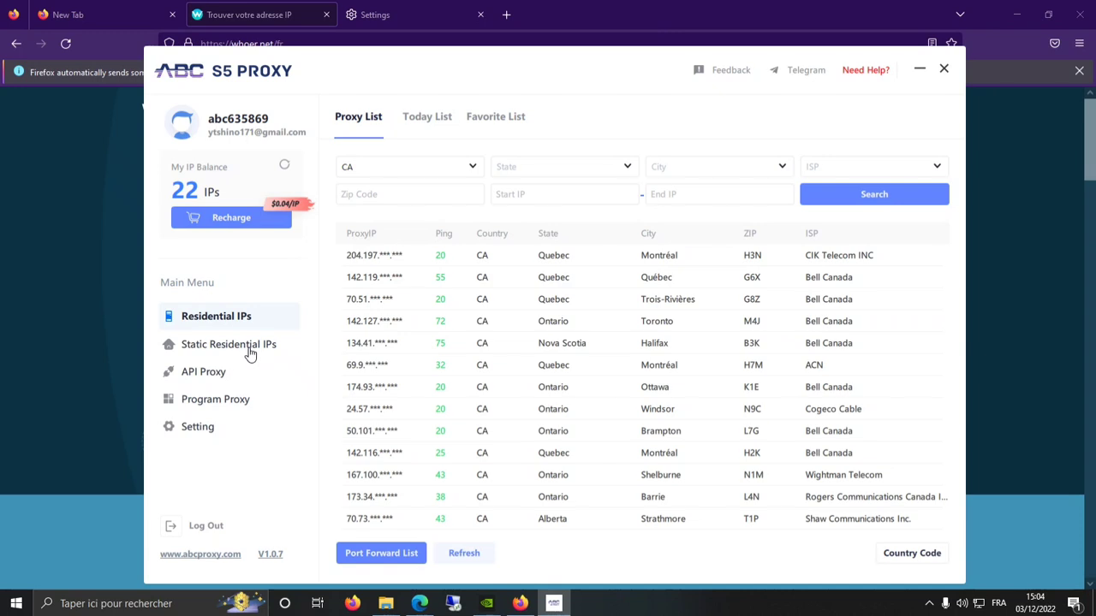
click(921, 71)
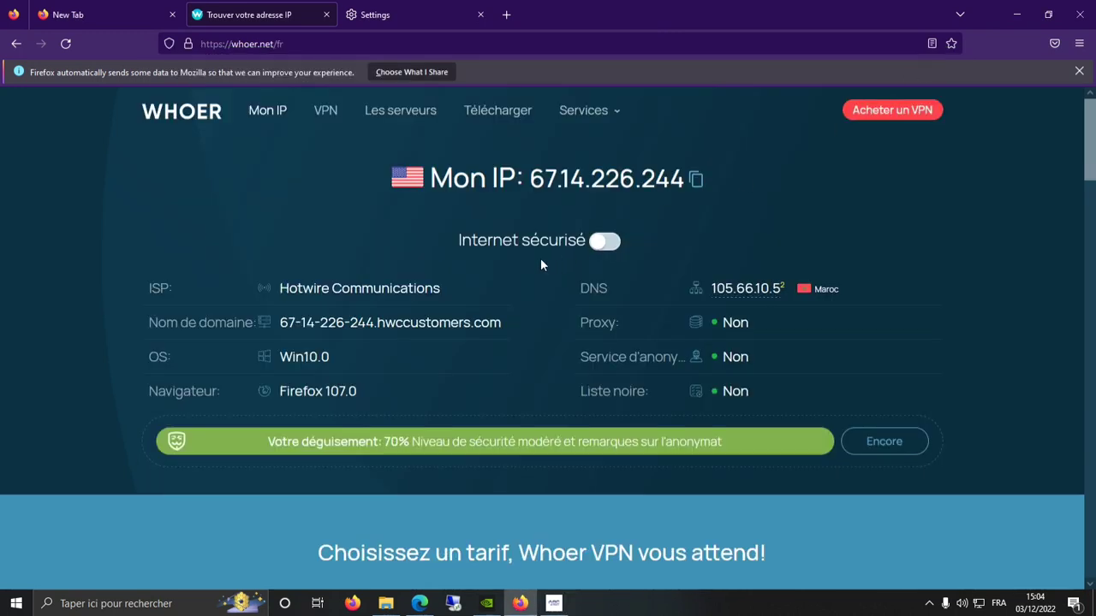